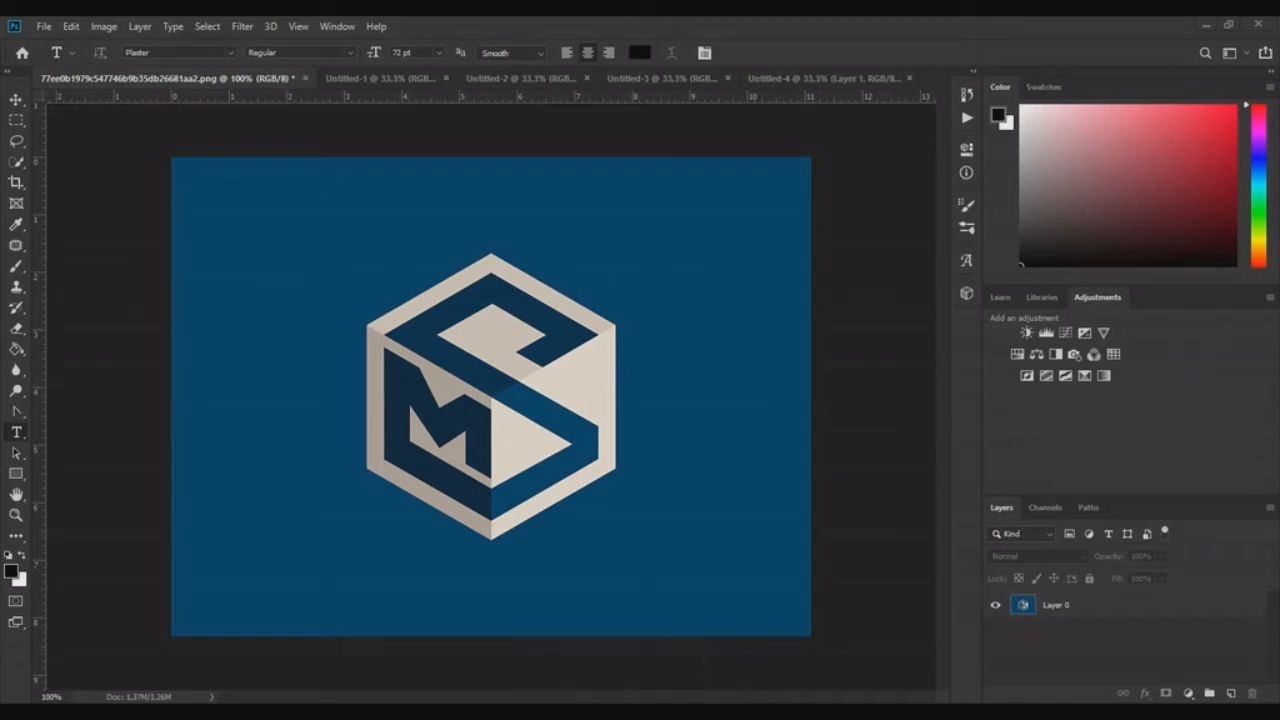
Create a new document from the Default Photoshop Size preset, 7 x 5 inches at 300 ppi with a white background
key(alt+f)
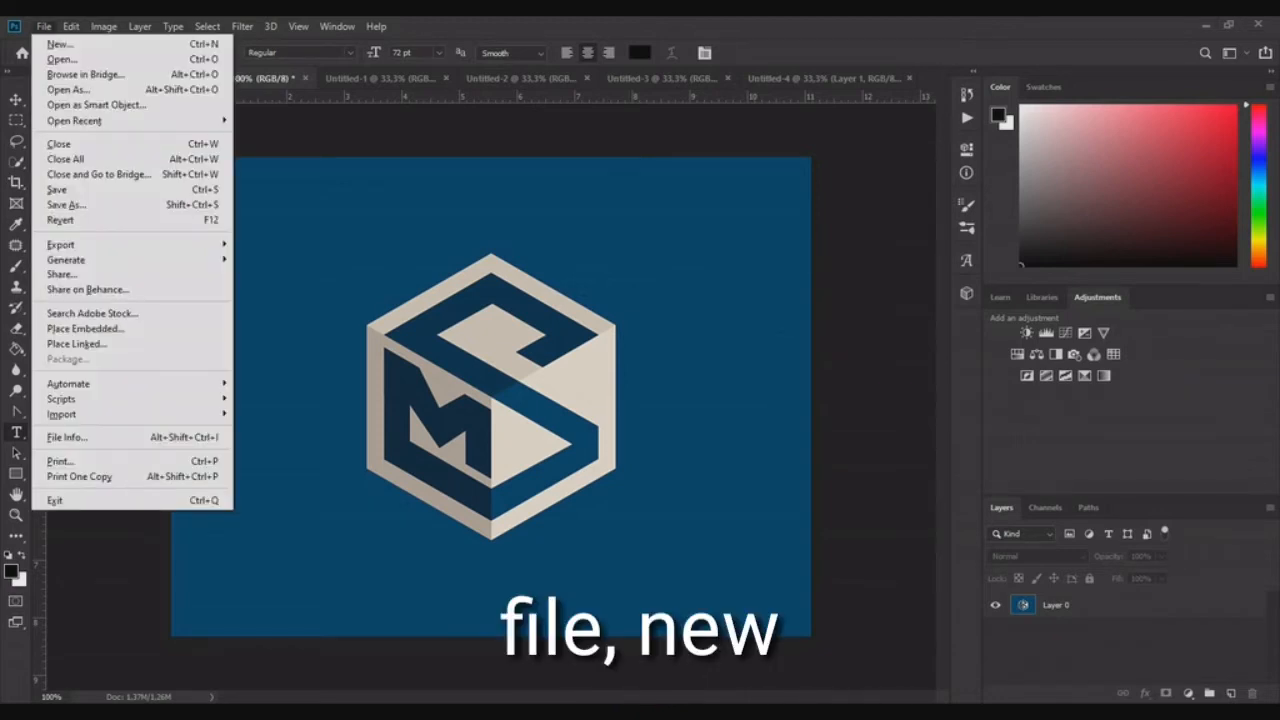
key(Down)
key(Return)
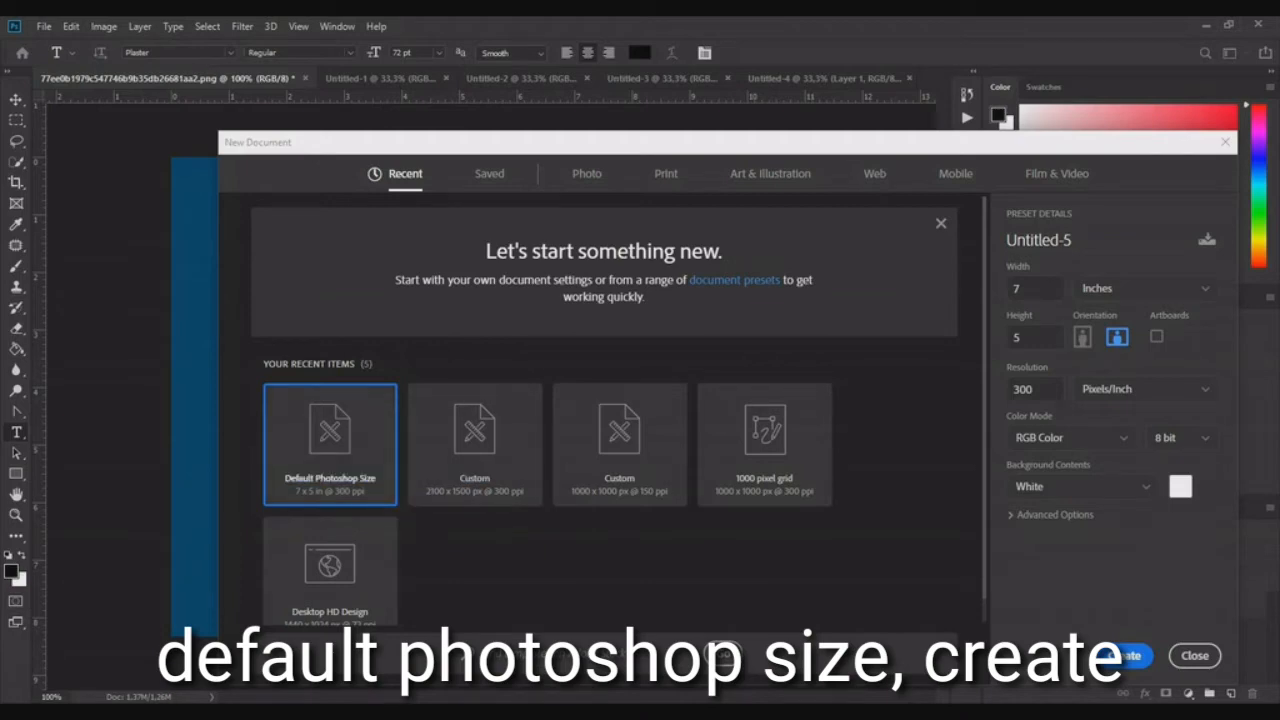
click(1124, 655)
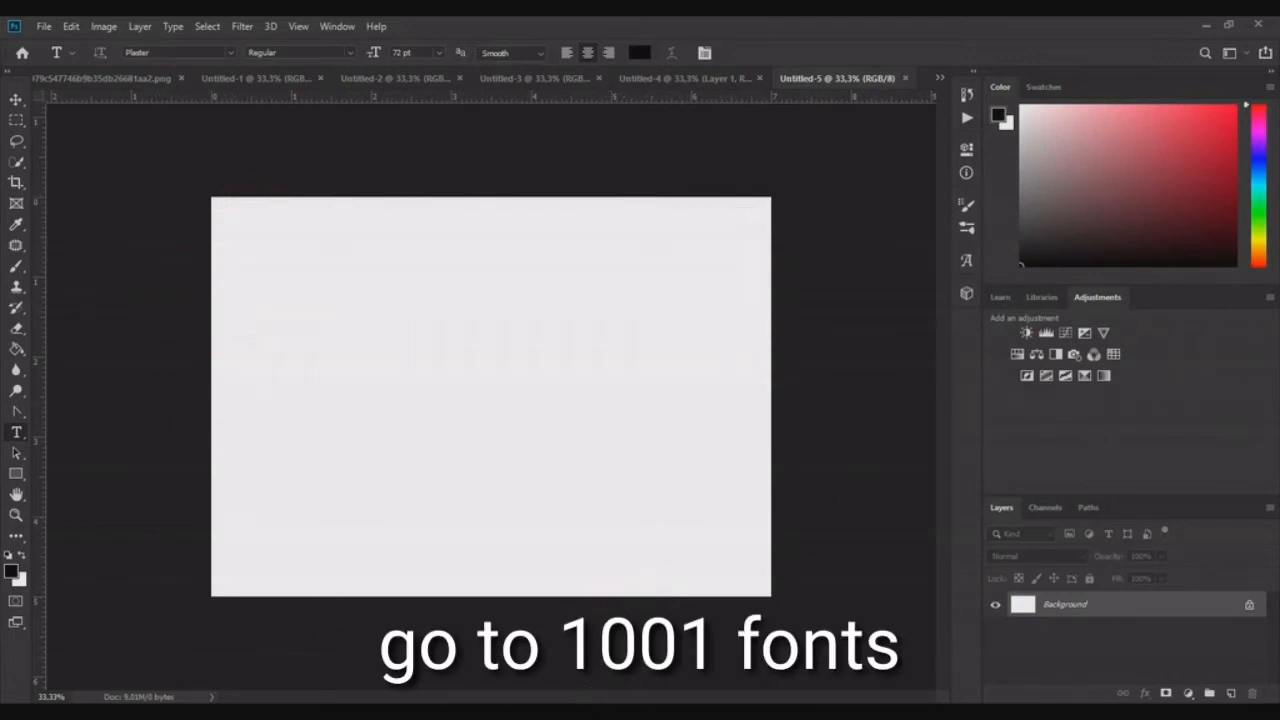
Switch to the 1001 Fonts website in the browser and set the custom sample text for the font previews to STILI
mouse_move(614, 712)
click(614, 660)
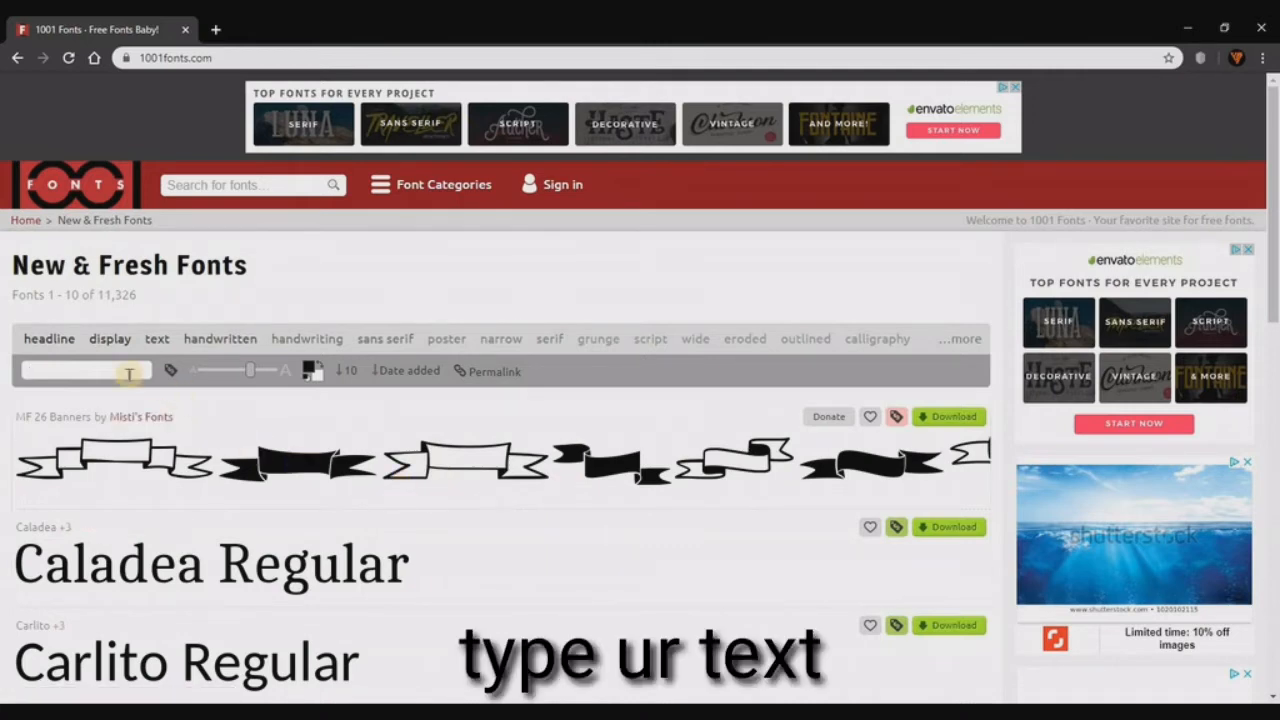
text(s)
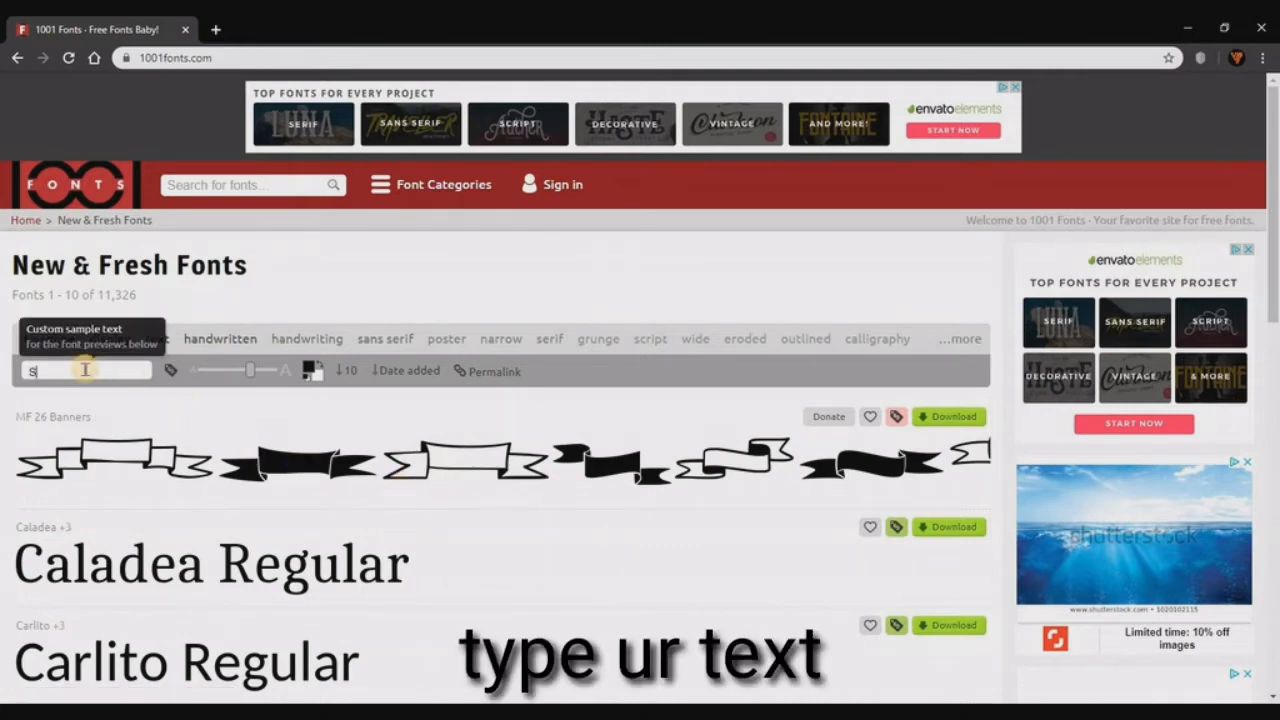
text(TIL)
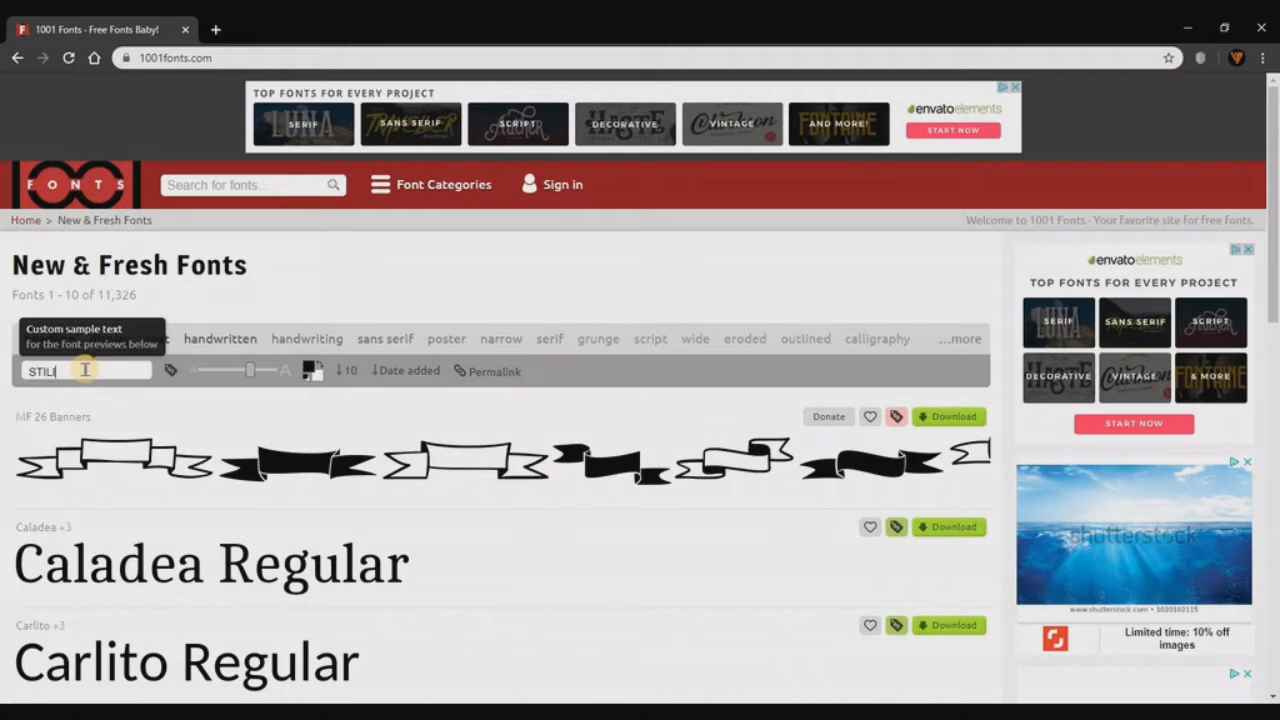
text(I)
Browse the font previews on the first pages of new fonts and open the page of the Plaster font
scroll(234, 418, down, 5)
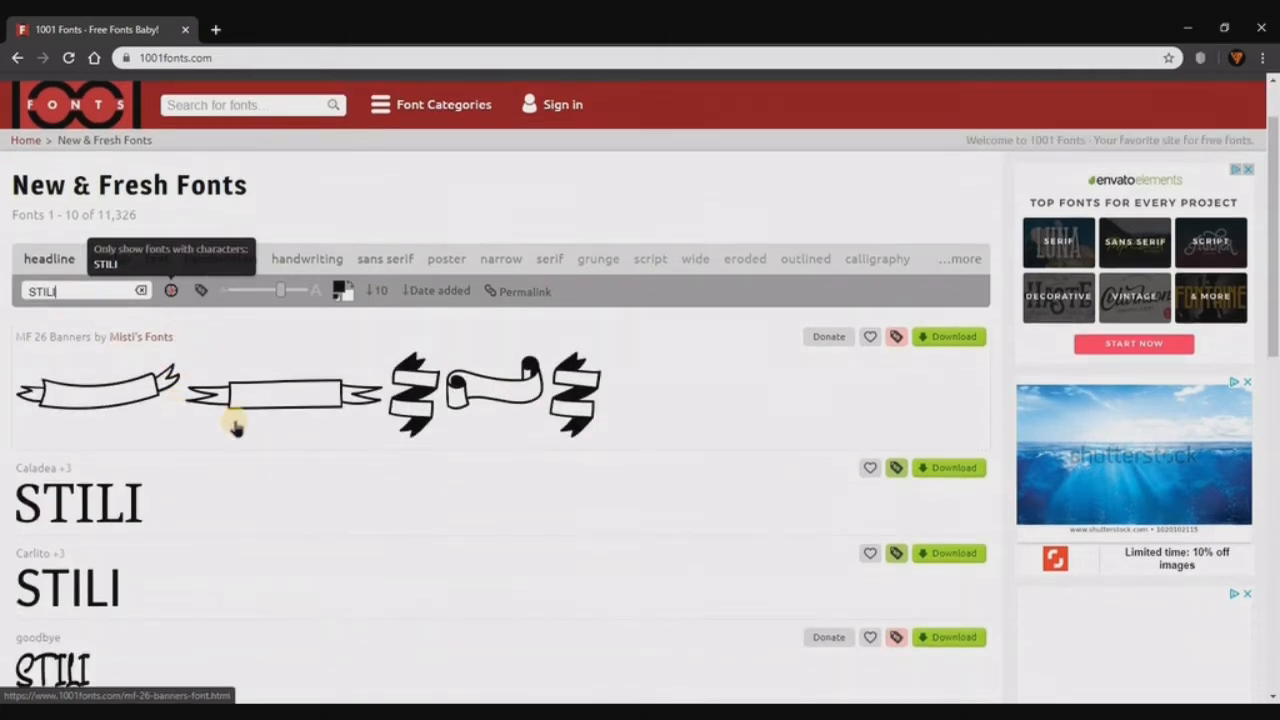
scroll(241, 427, down, 5)
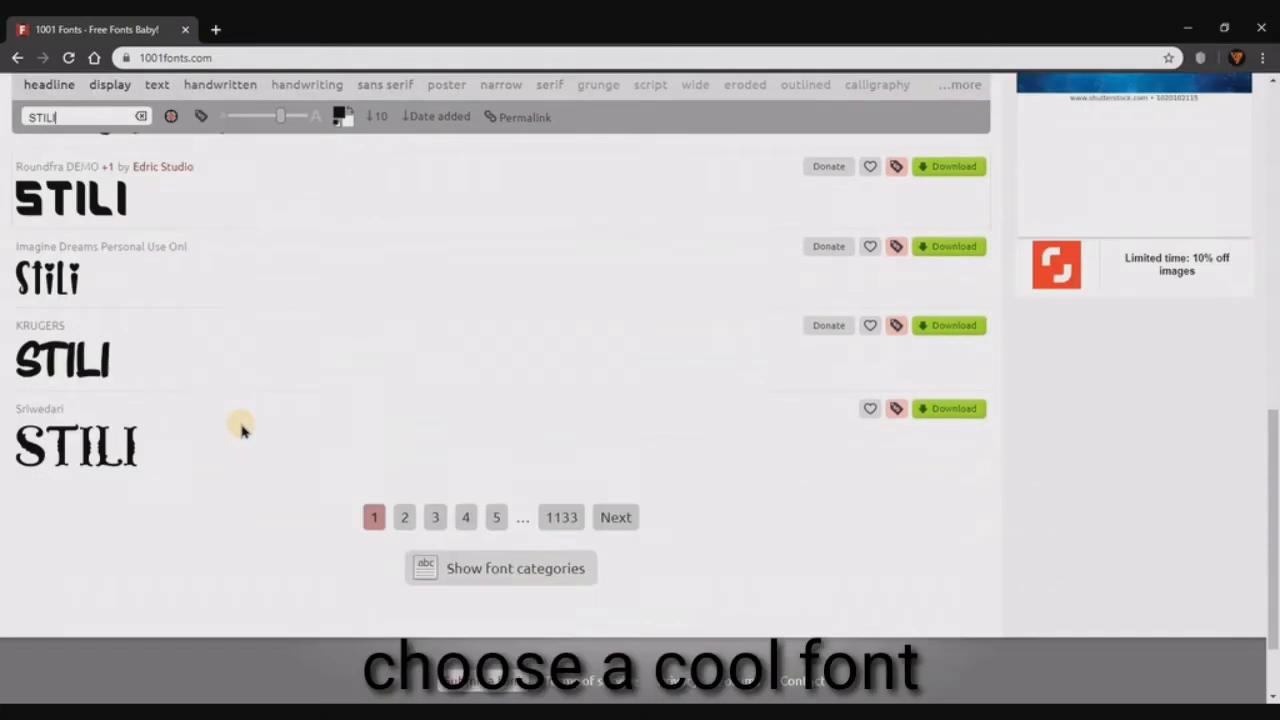
click(407, 484)
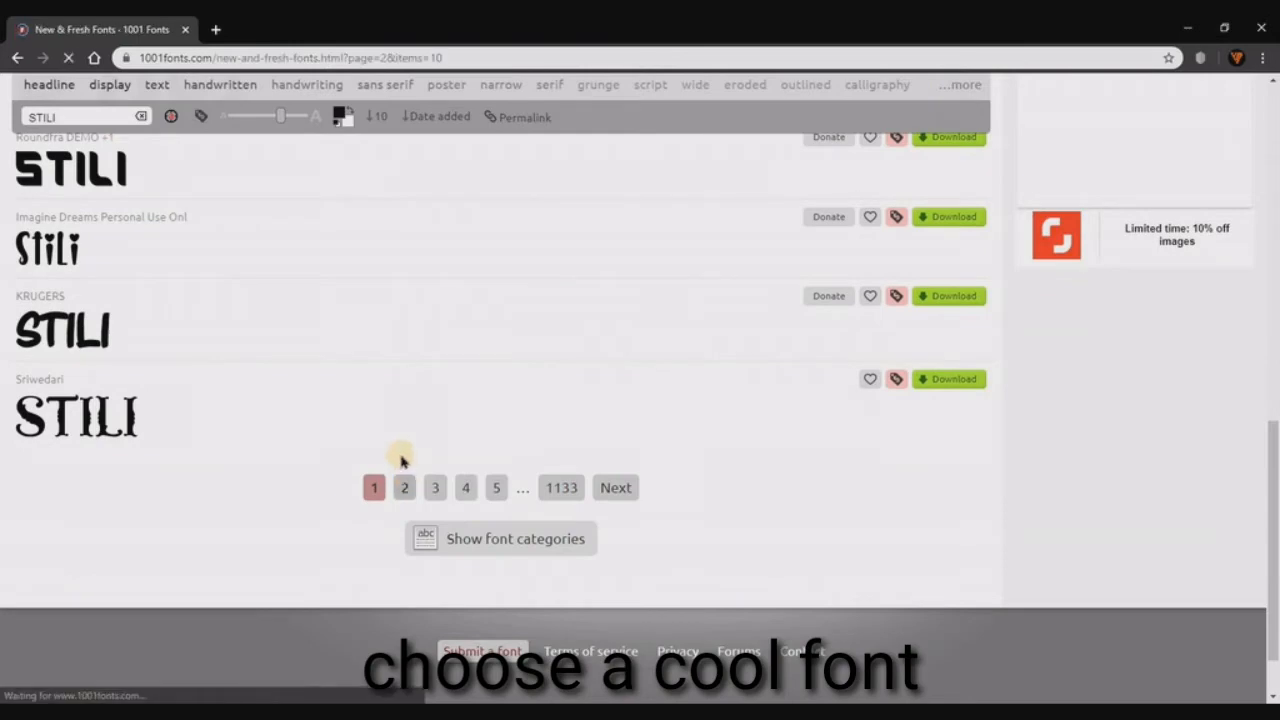
scroll(400, 458, down, 2)
scroll(400, 458, down, 4)
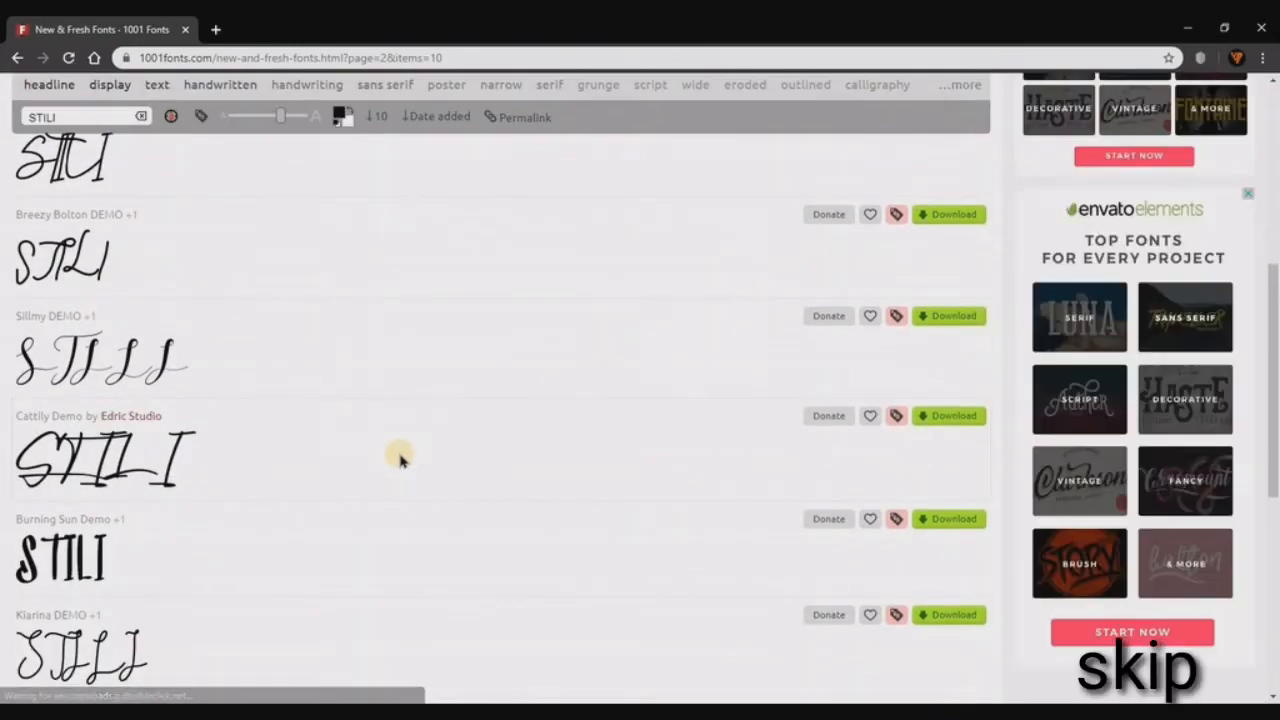
click(180, 292)
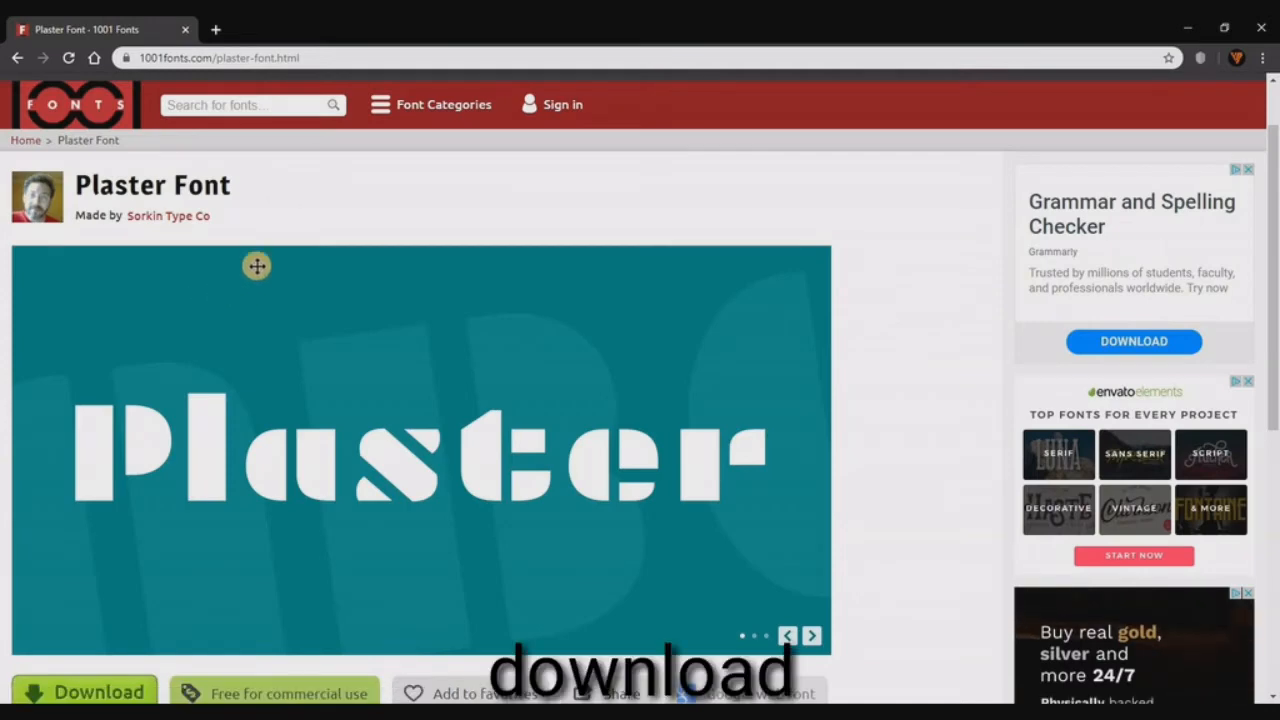
Download the Plaster font and open the downloaded zip archive
scroll(285, 230, down, 2)
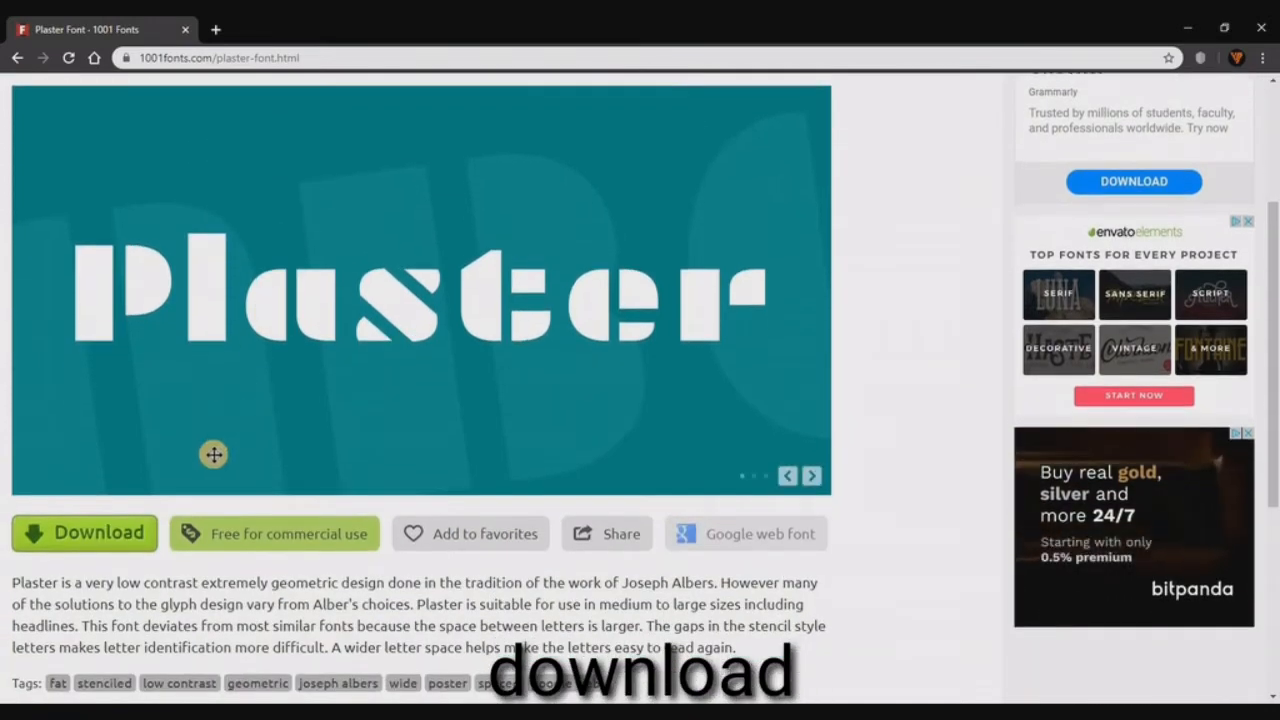
click(133, 535)
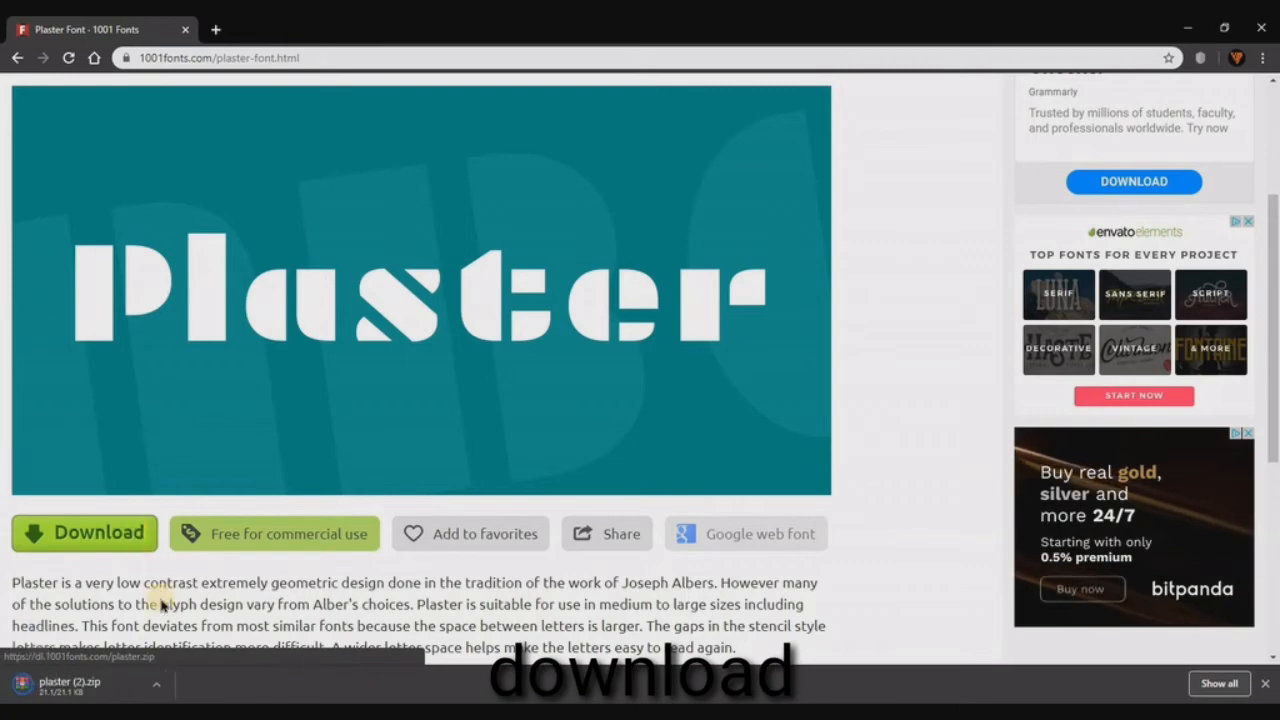
click(165, 686)
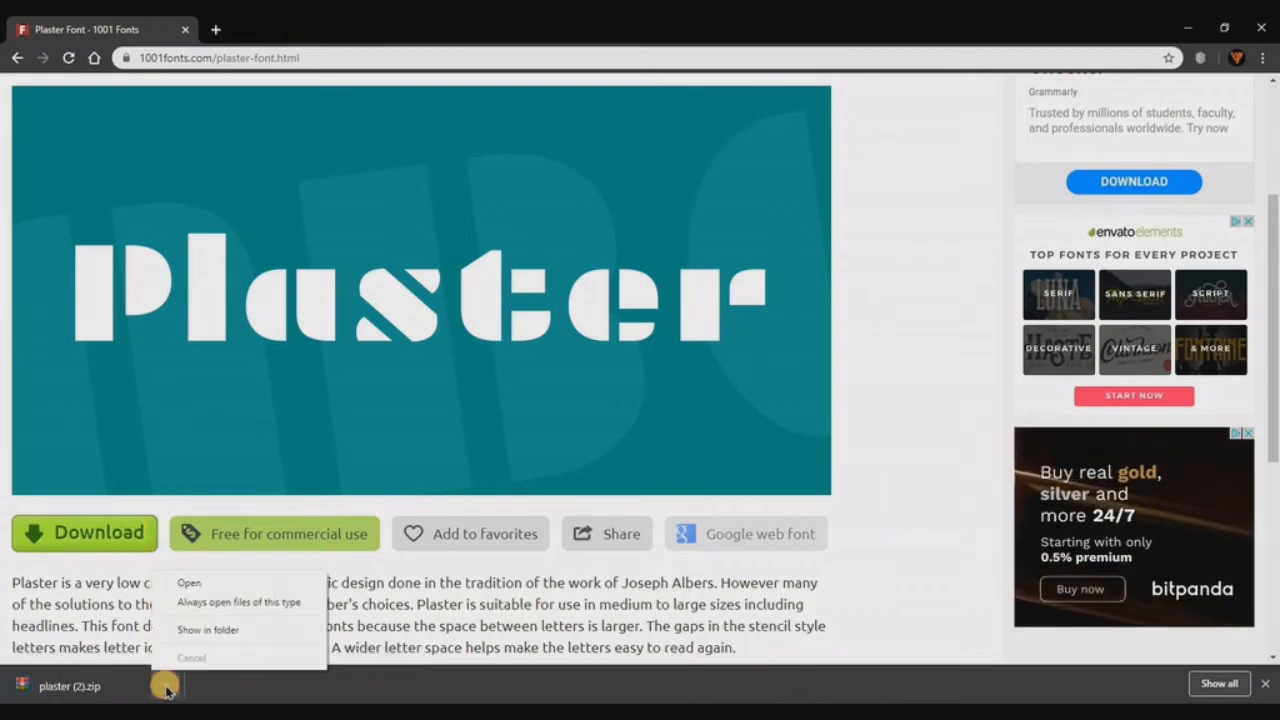
click(190, 584)
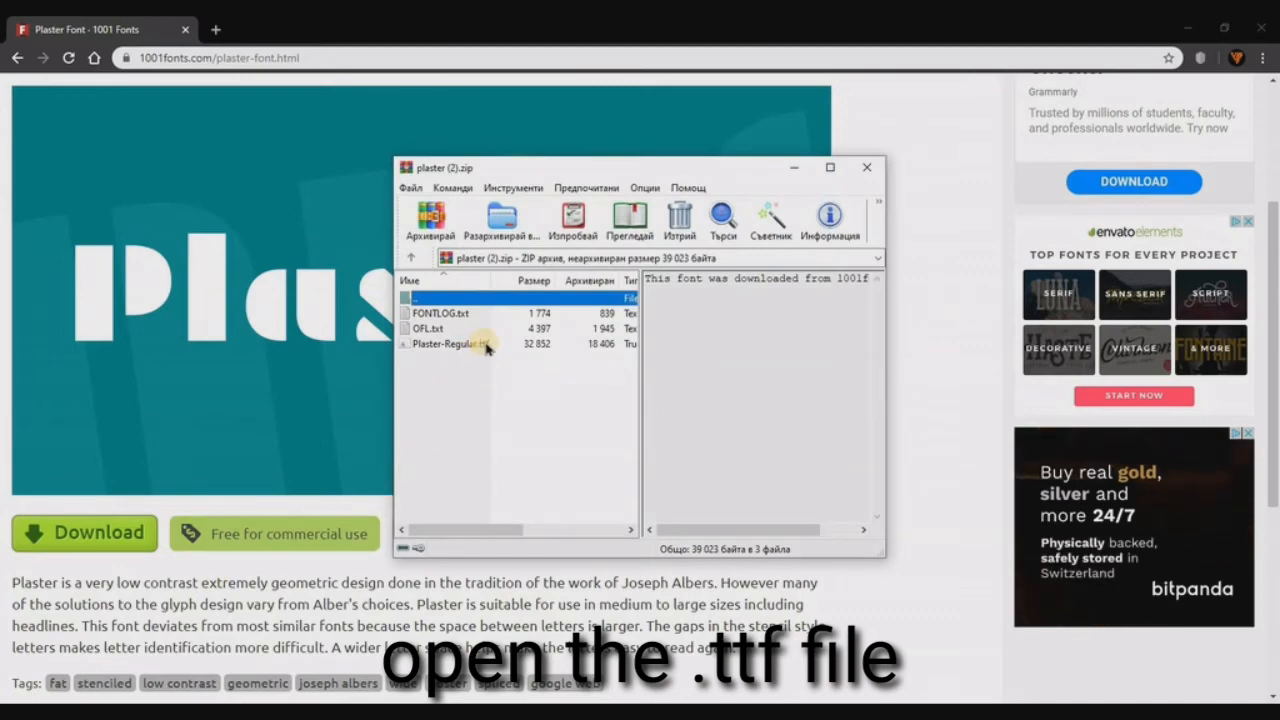
Try to install the font from Plaster-Regular.ttf in the archive, and close the font preview and the archive
double_click(492, 346)
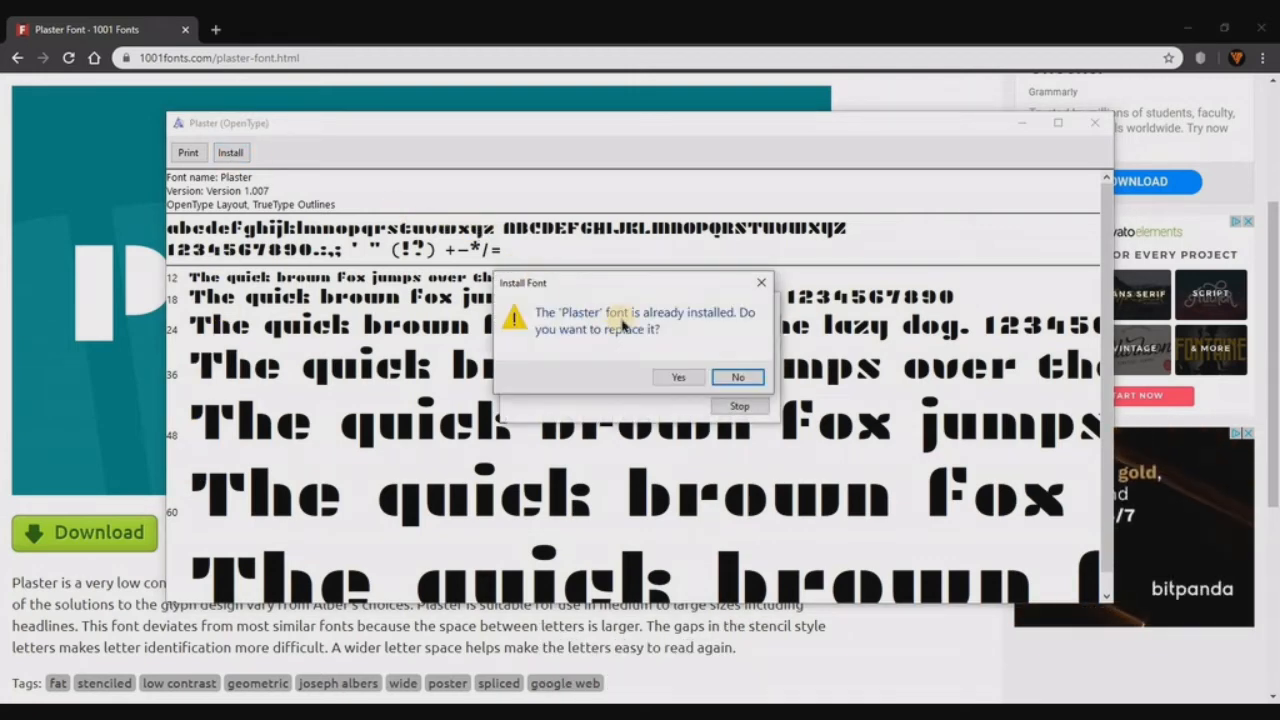
click(764, 285)
click(736, 405)
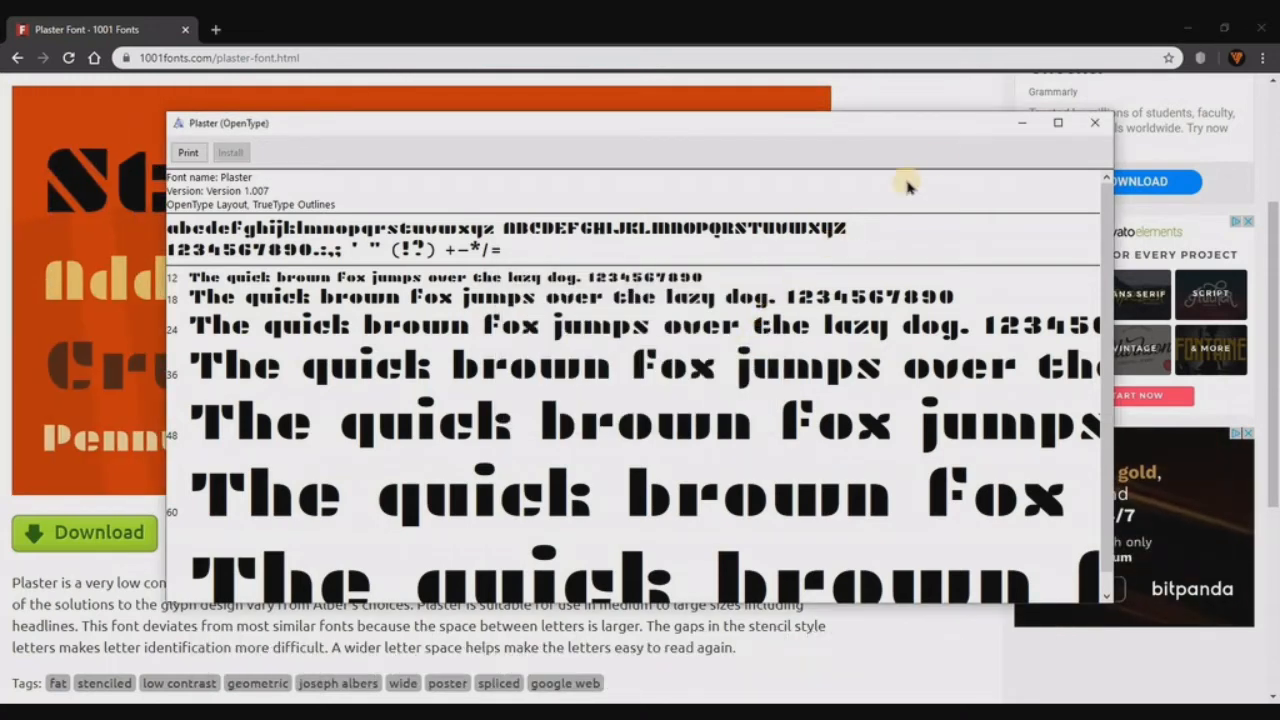
click(1094, 122)
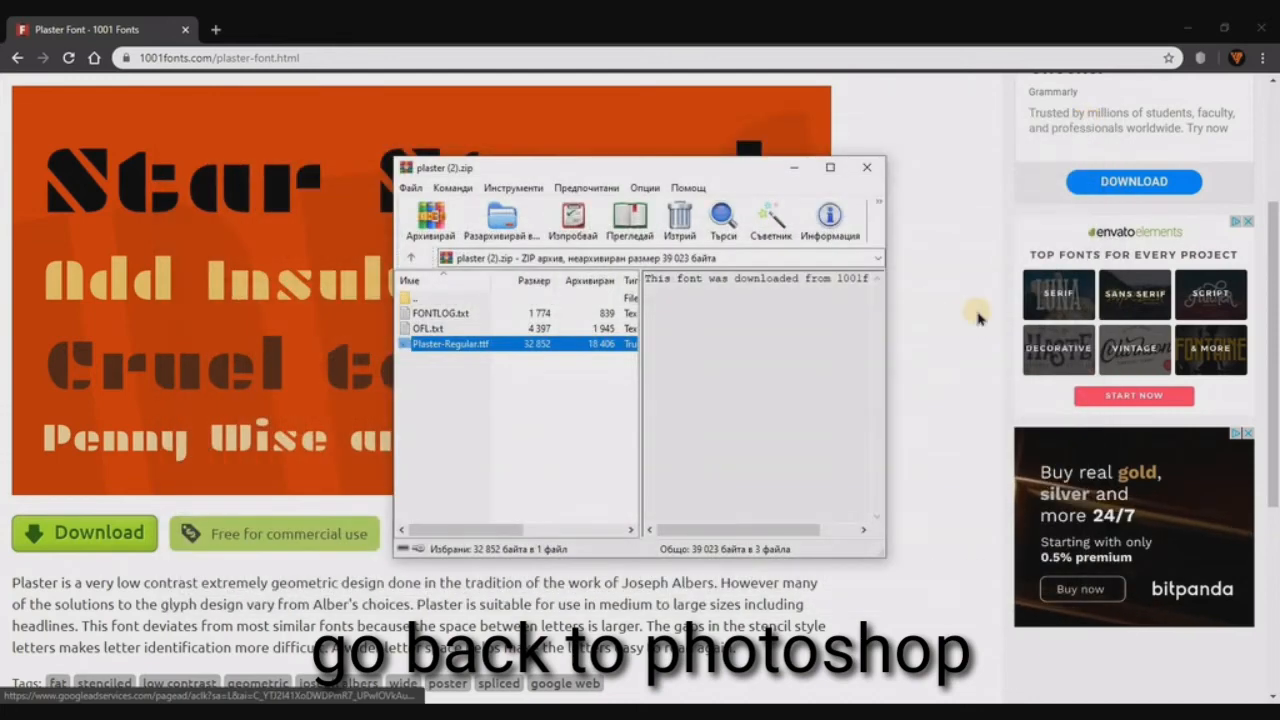
click(867, 167)
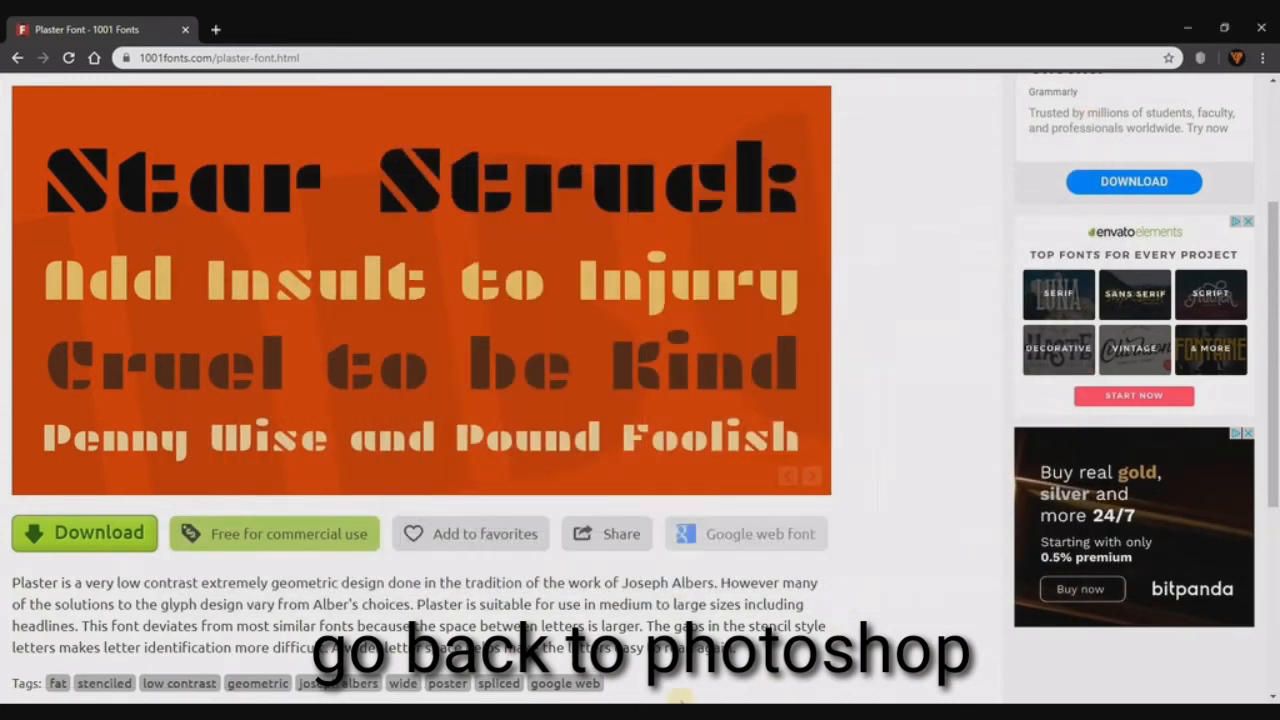
Switch back to Photoshop and add the text STILI in Plaster Regular at 72 pt near the middle of the canvas
key(alt+Tab)
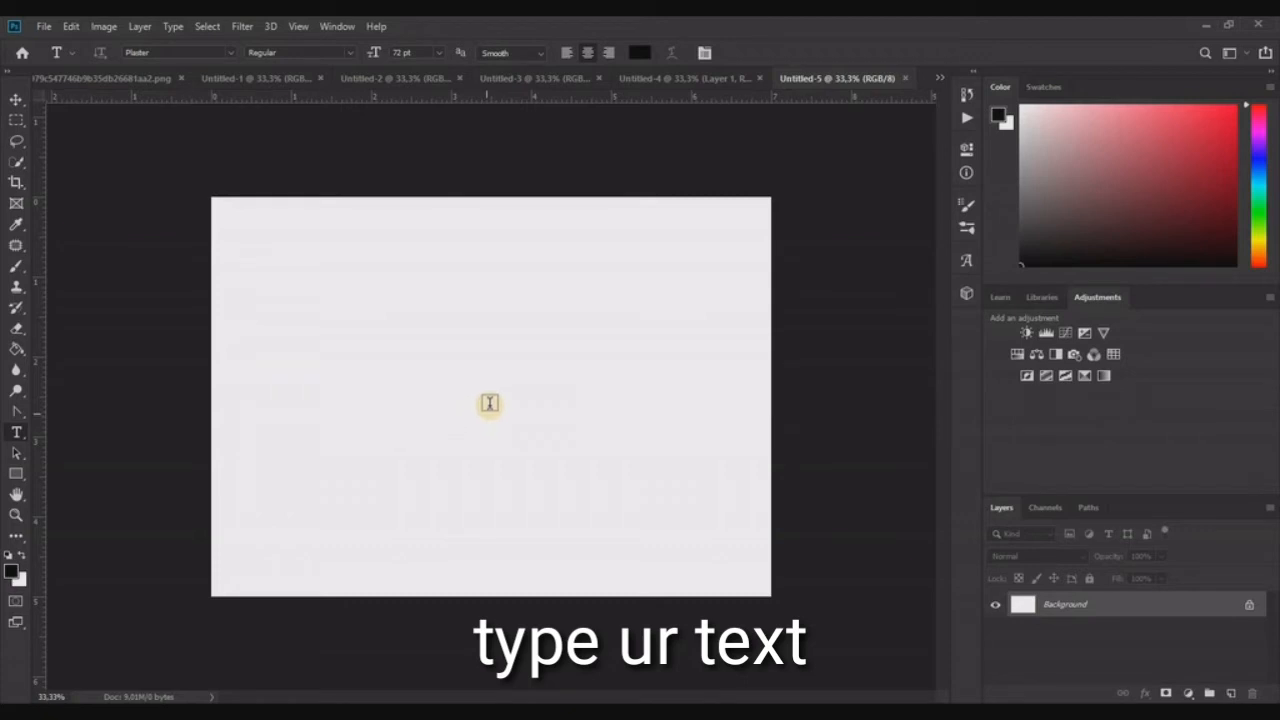
click(490, 408)
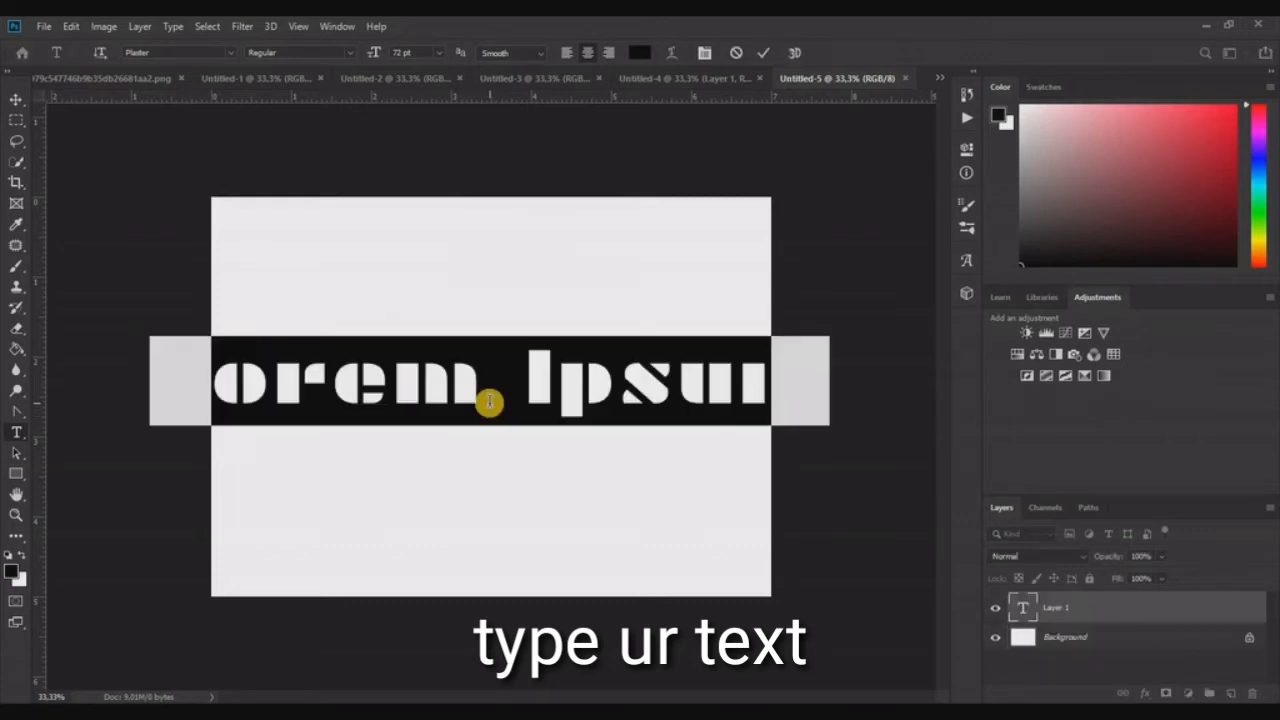
key(BackSpace)
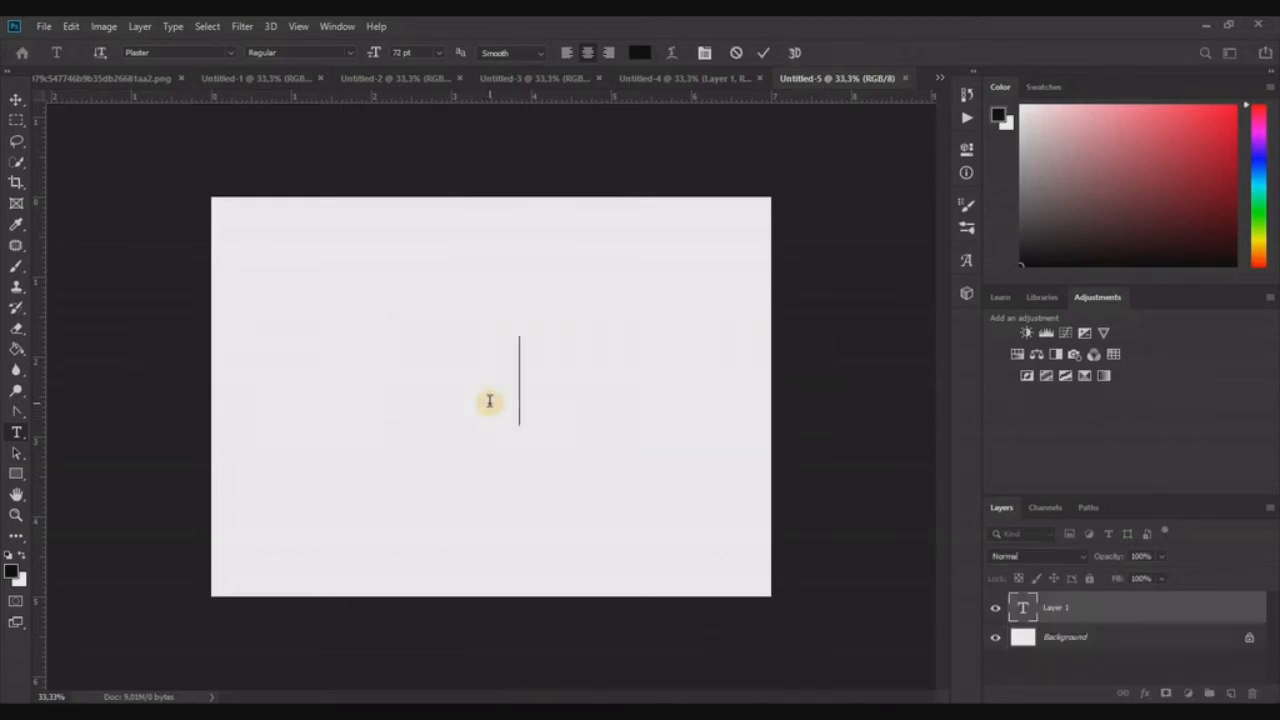
text(STi)
key(BackSpace)
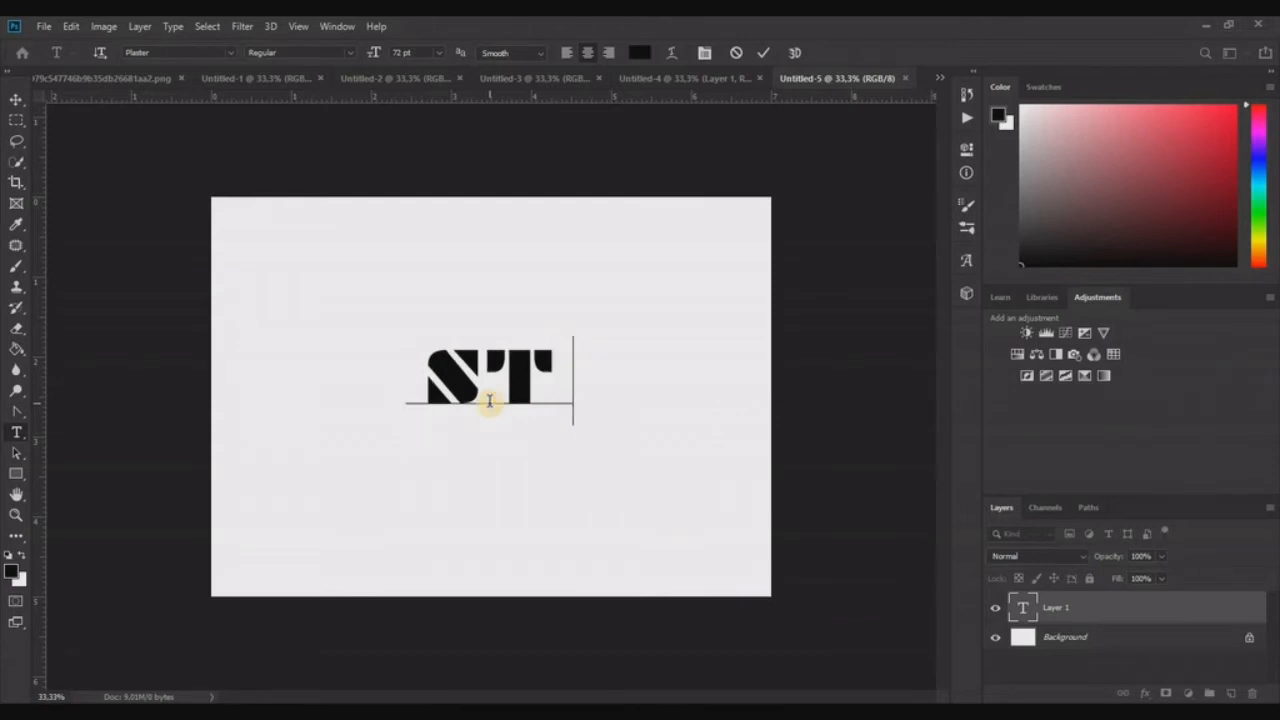
text(ILL)
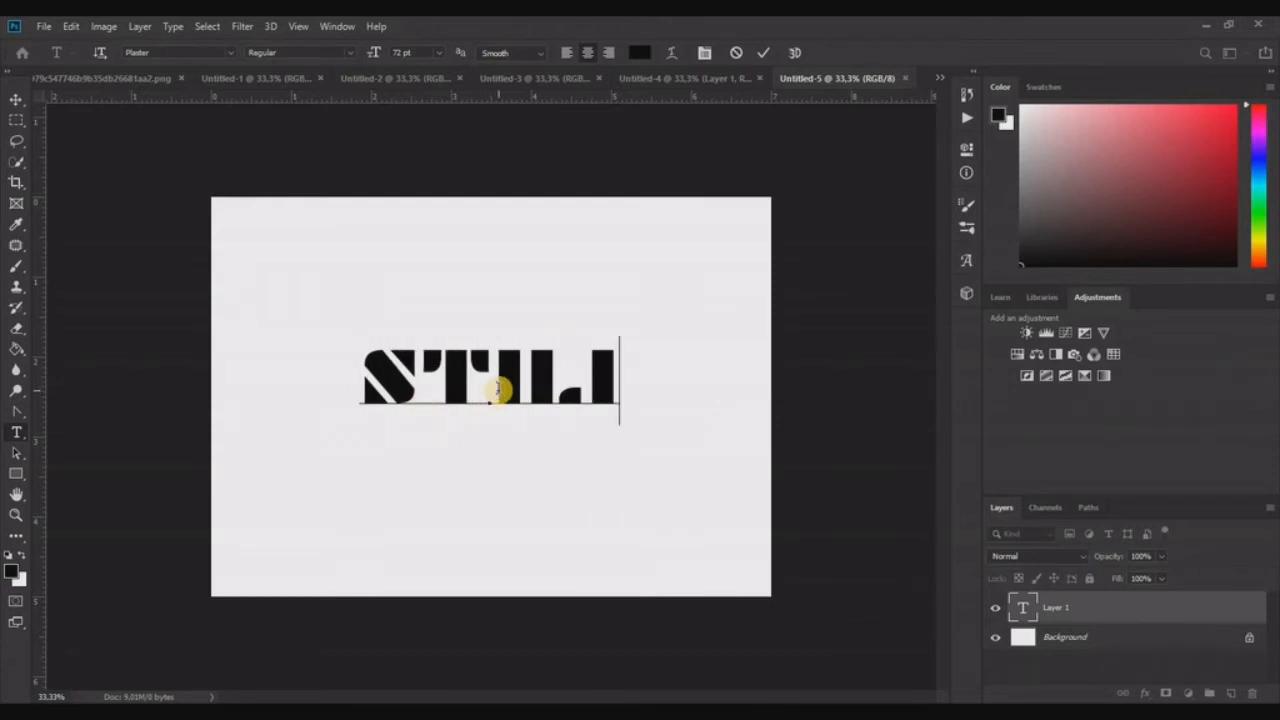
click(766, 54)
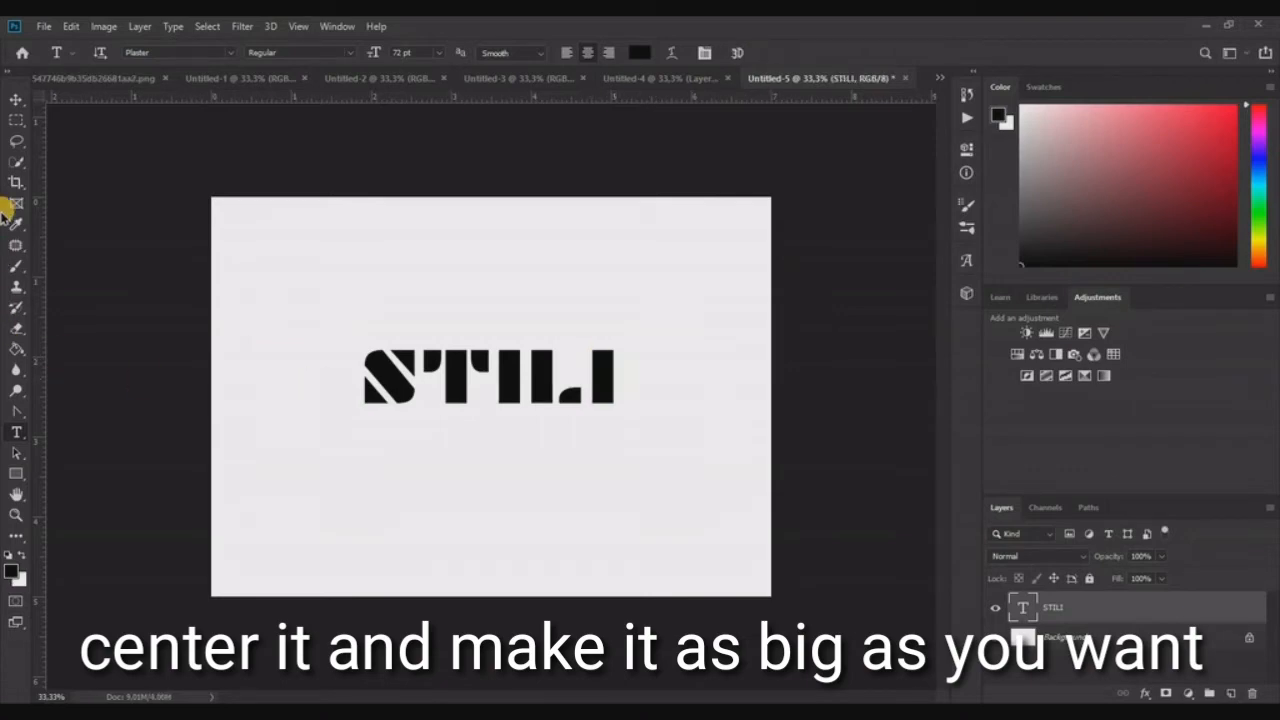
Scale the STILI text proportionally to about 141.7% and centre it on the canvas
click(15, 100)
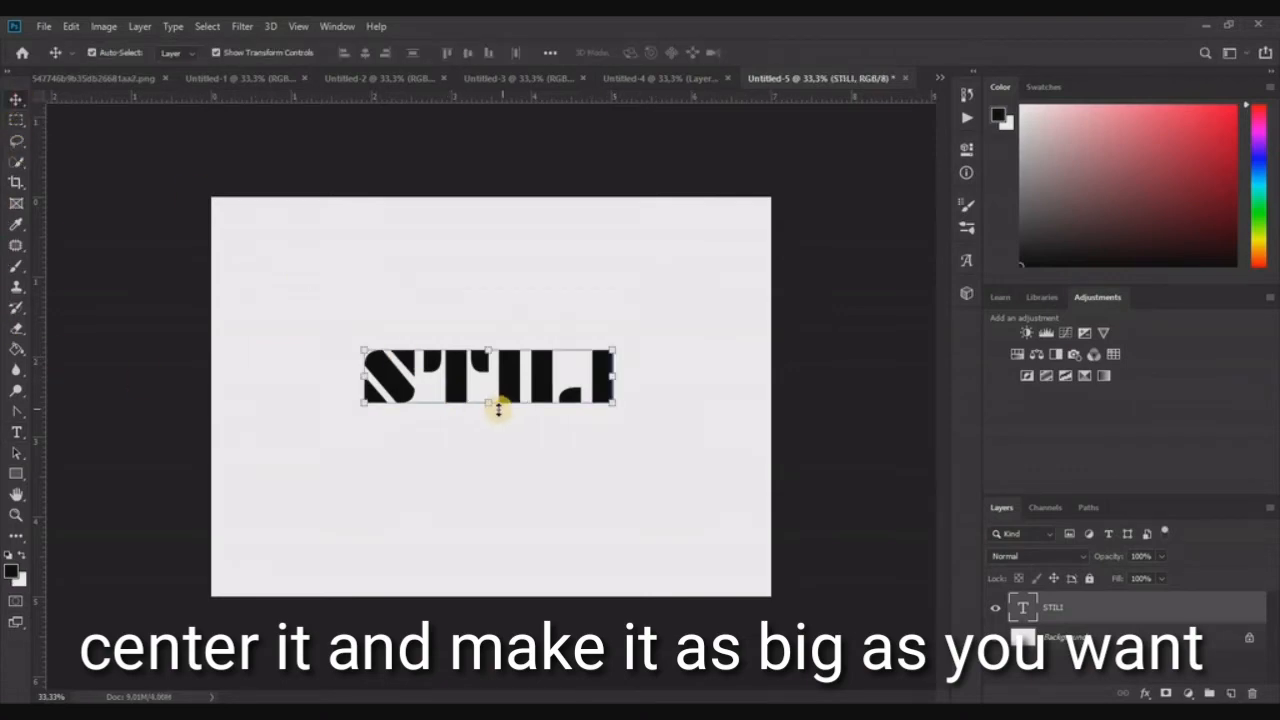
key(ctrl+t)
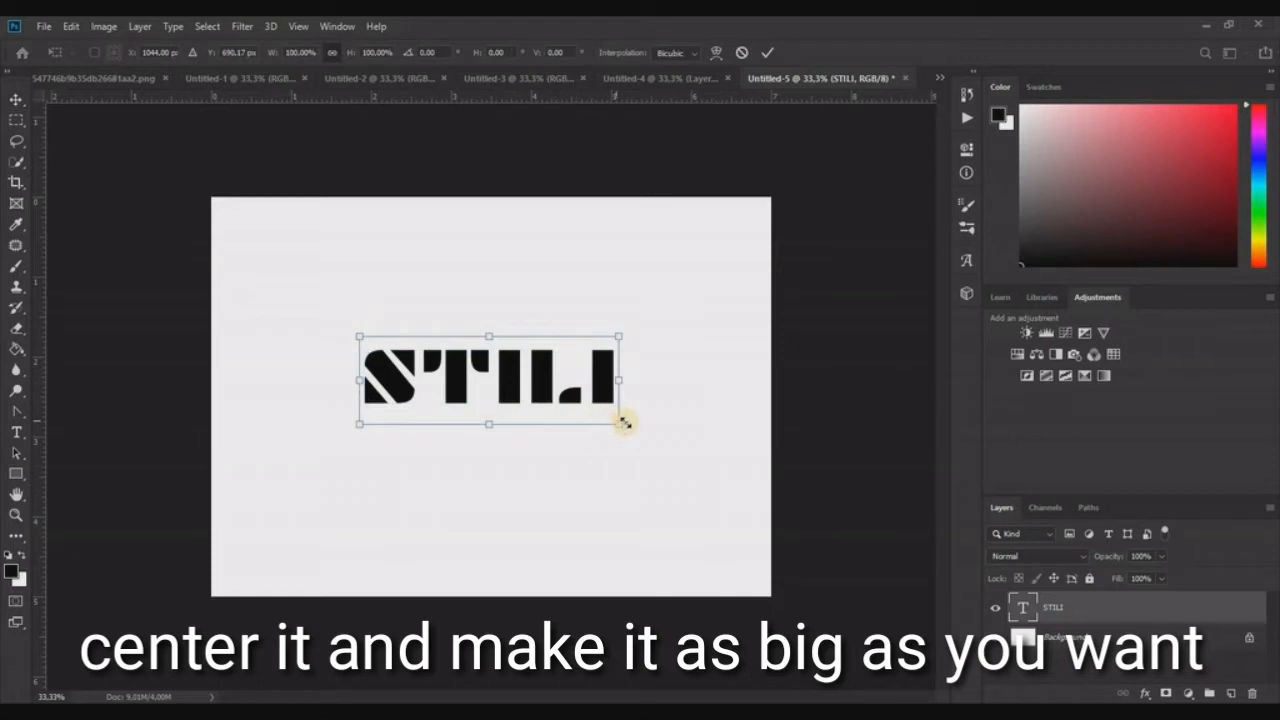
drag(622, 430, 722, 487)
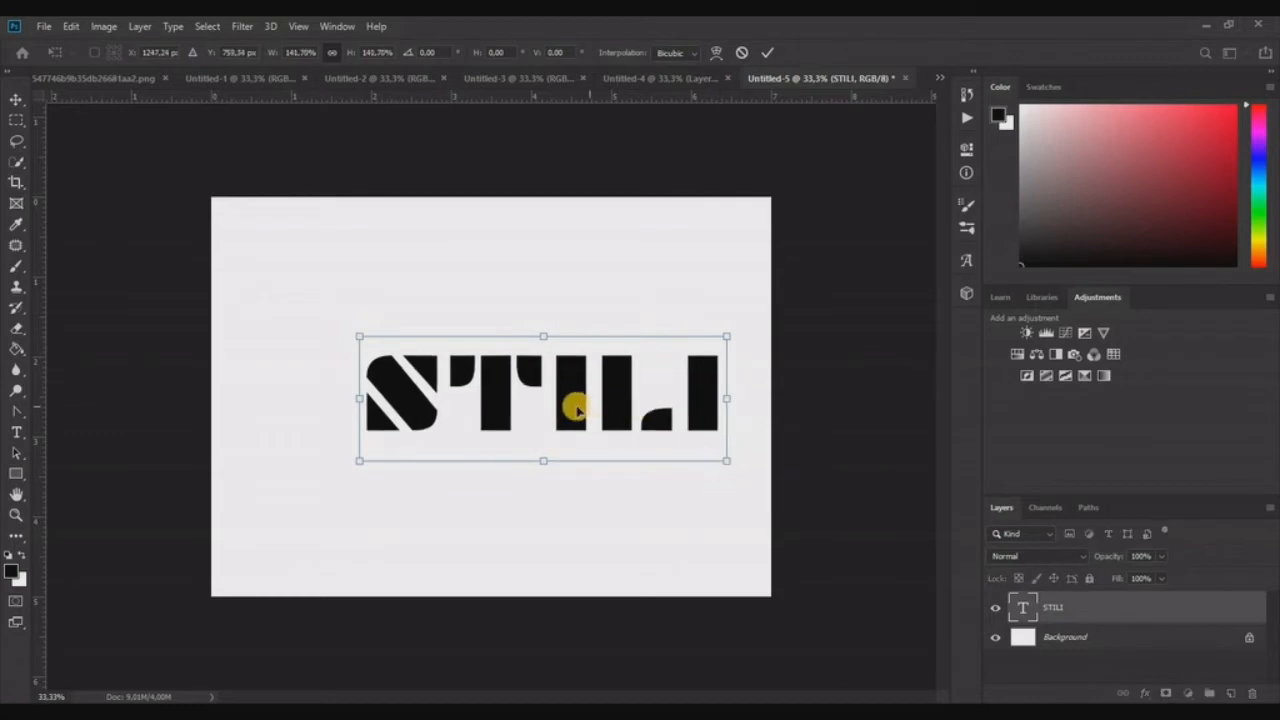
drag(560, 403, 518, 399)
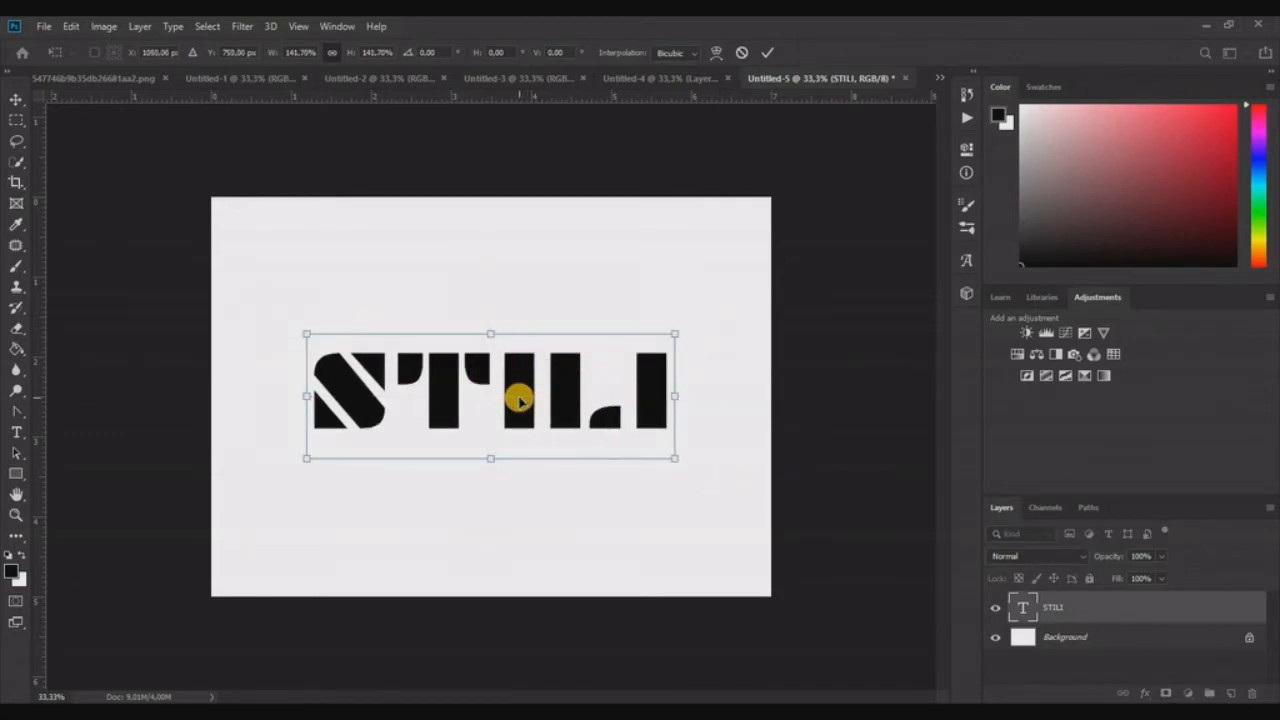
click(767, 52)
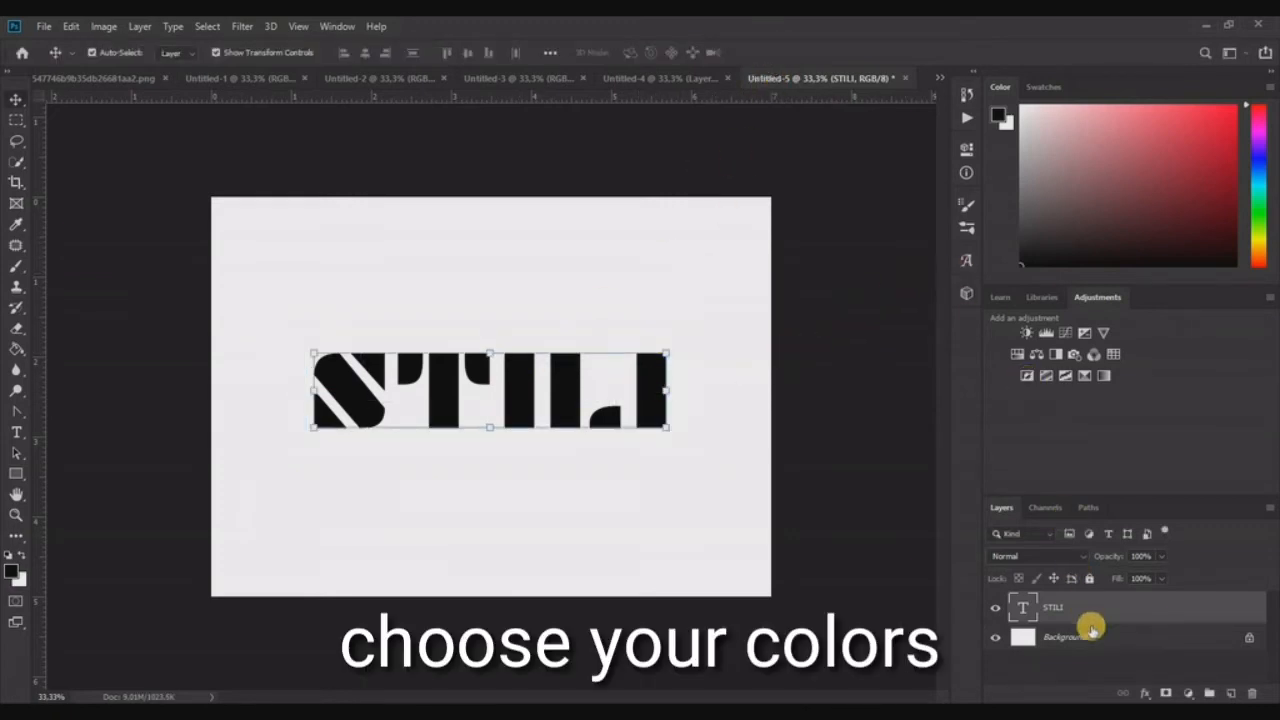
Fill the Background layer with a bright red using the Paint Bucket tool
click(1093, 641)
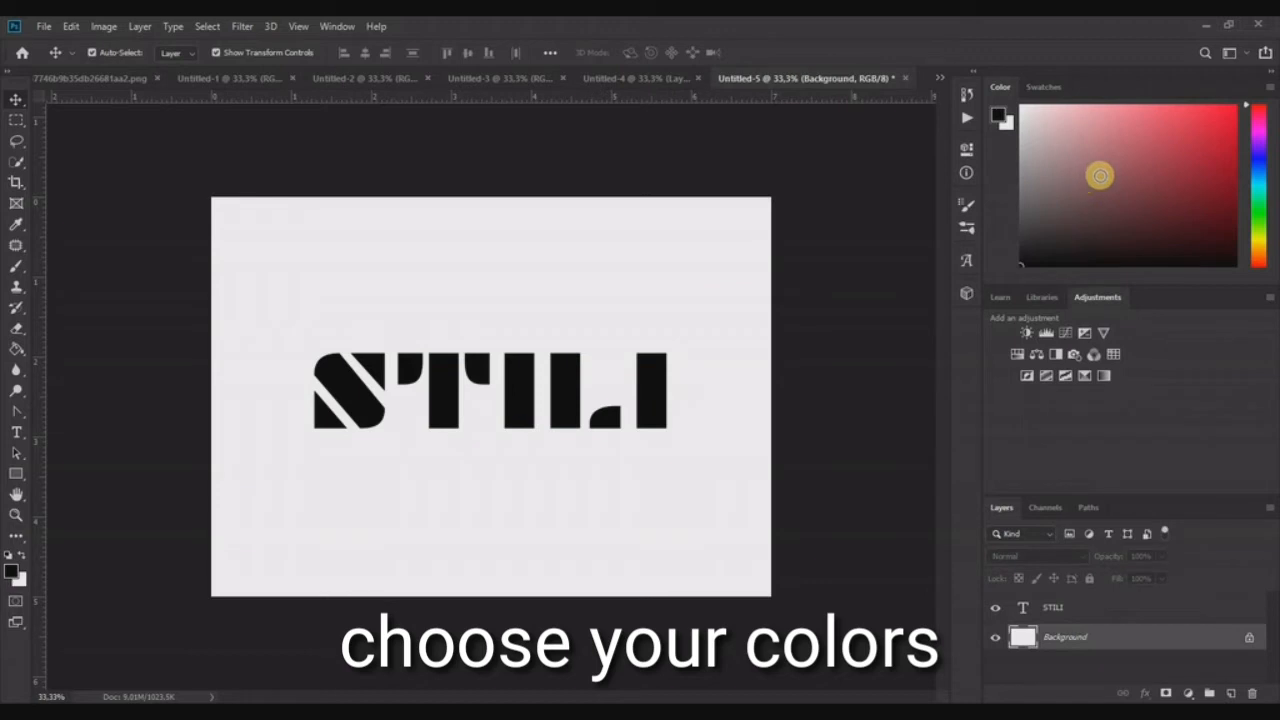
drag(1225, 117, 1262, 86)
click(16, 348)
click(370, 265)
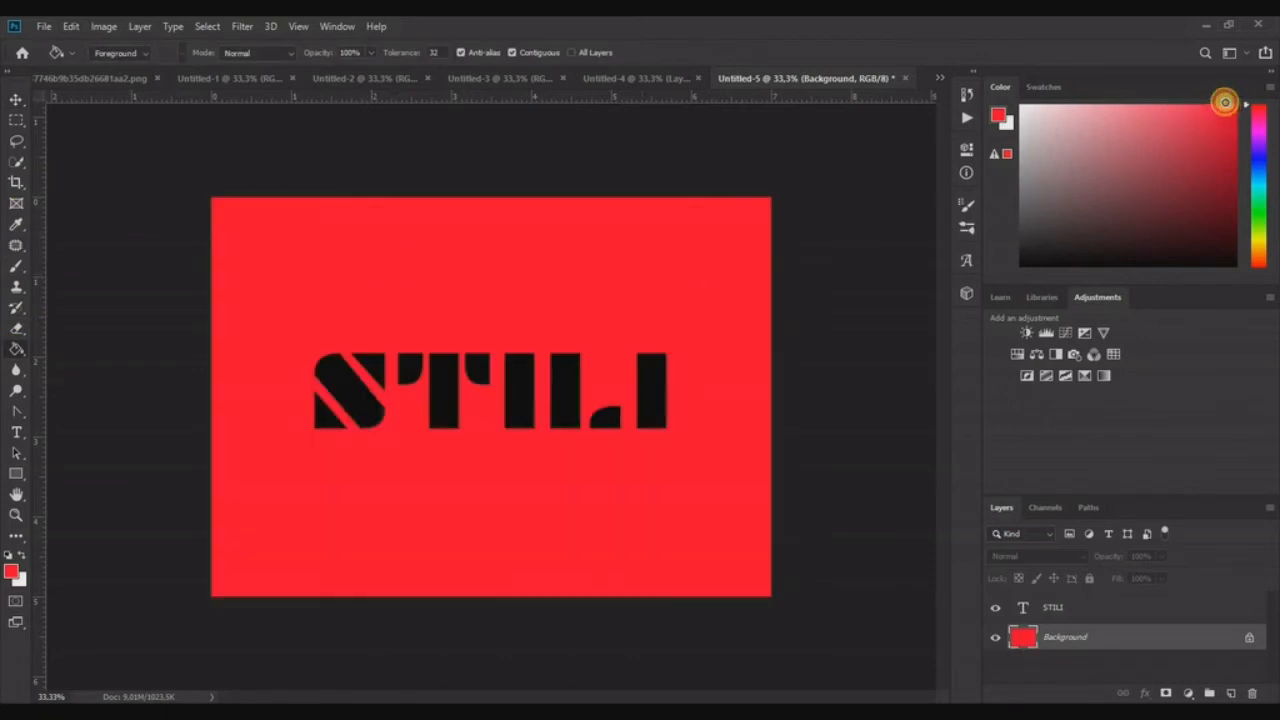
click(535, 298)
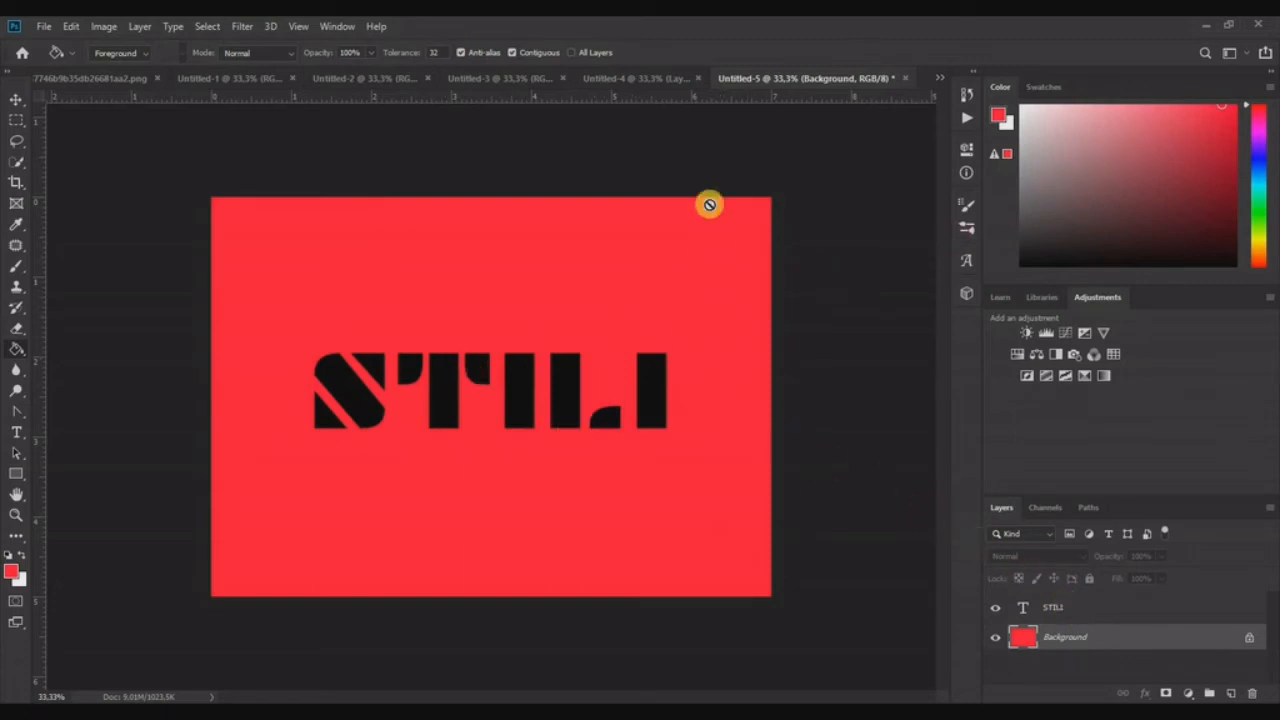
Recolour the whole STILI text white (ffffff) and commit the text edit
click(17, 425)
click(349, 400)
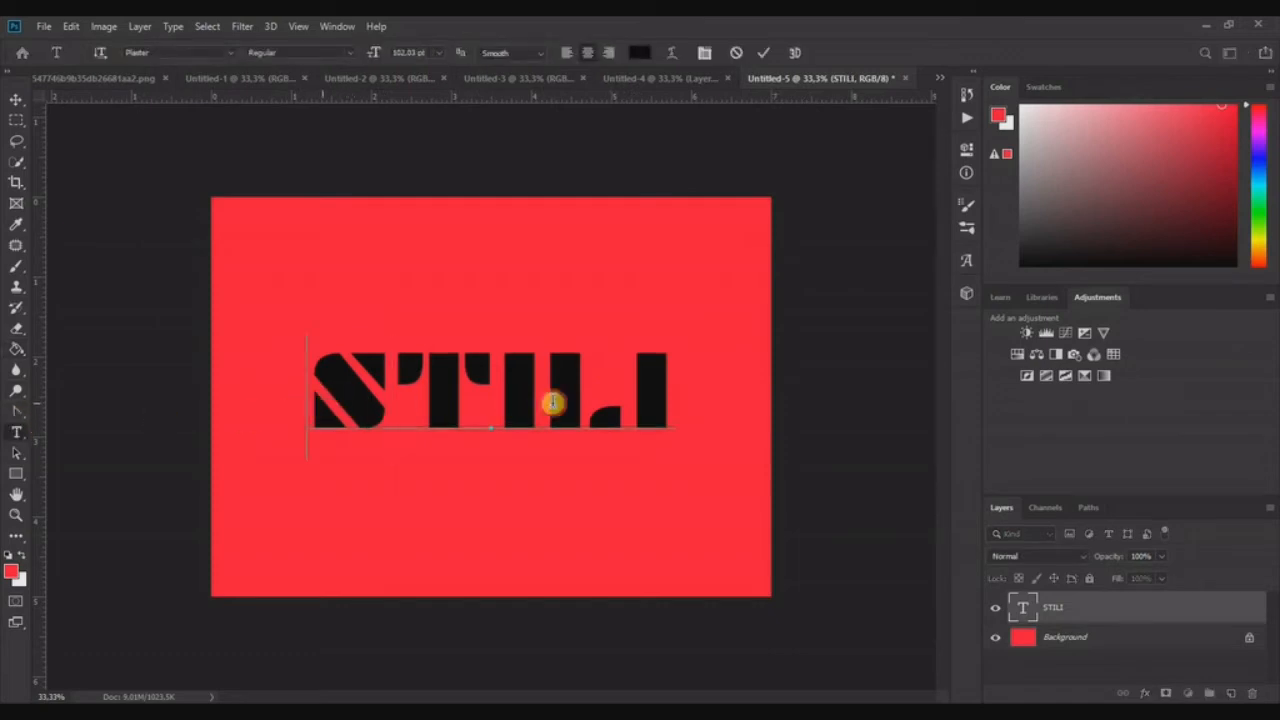
drag(553, 402, 664, 398)
click(642, 50)
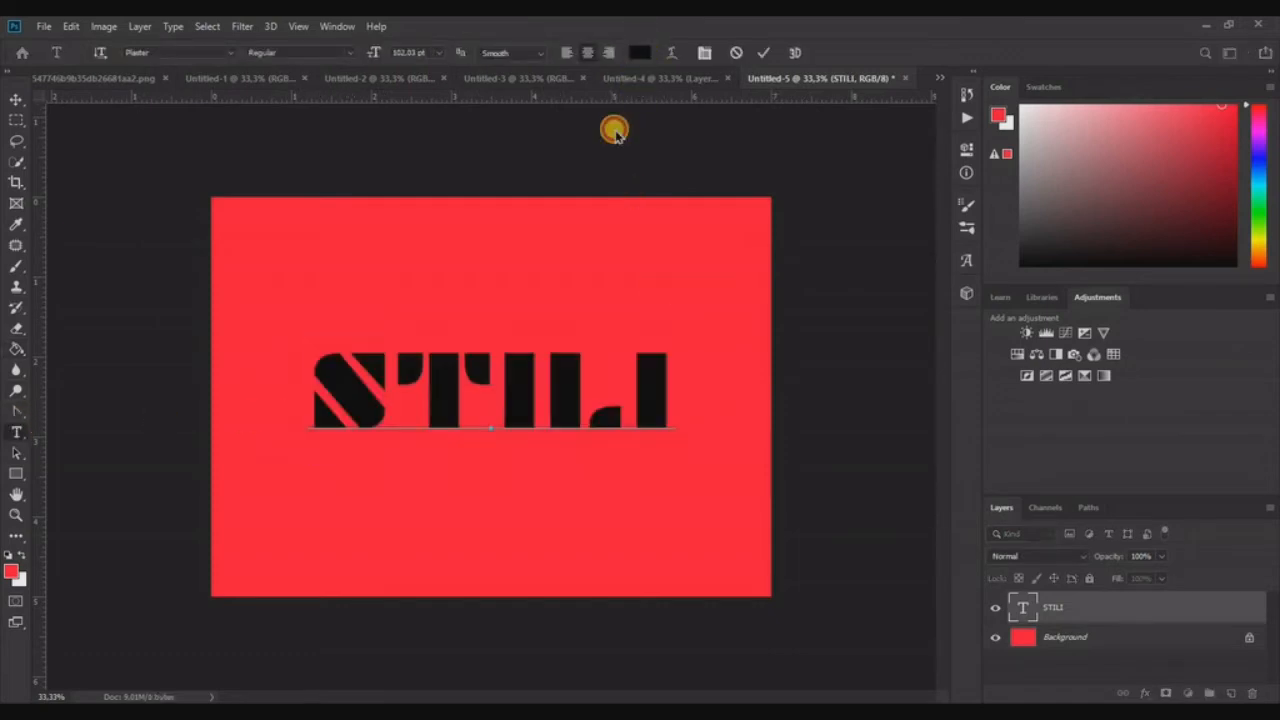
text(ffffff)
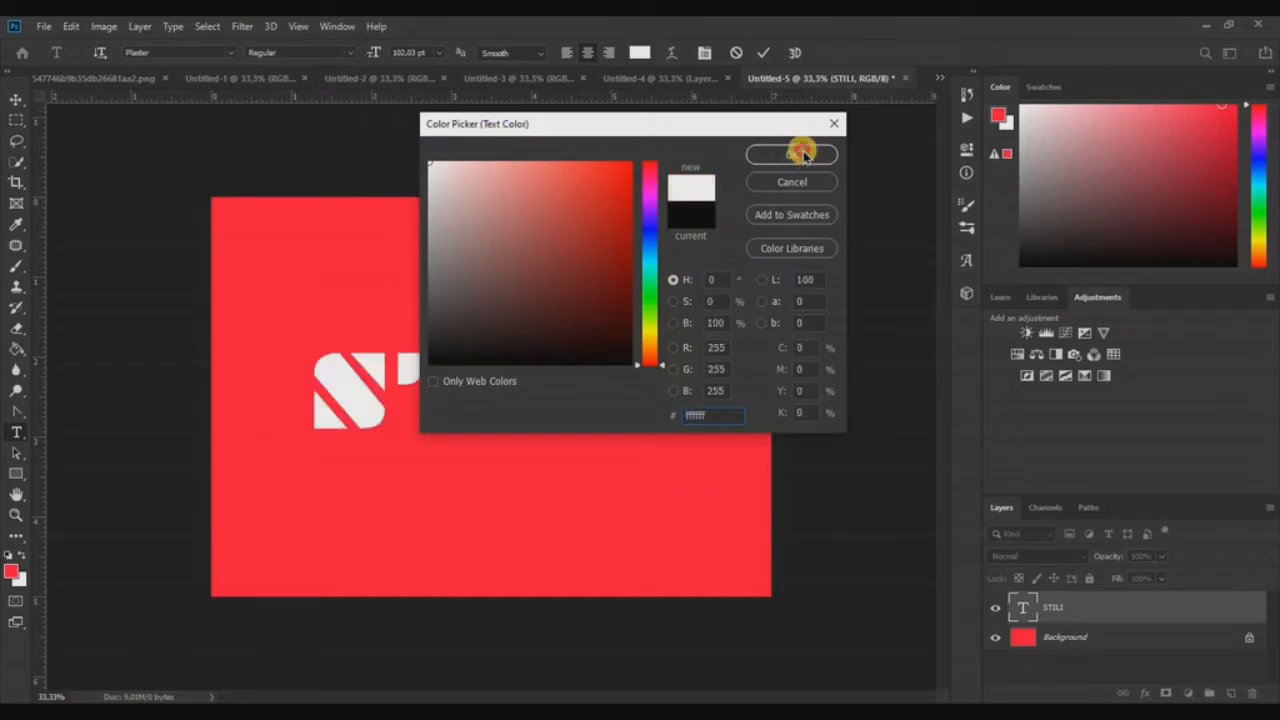
click(800, 153)
key(ctrl+h)
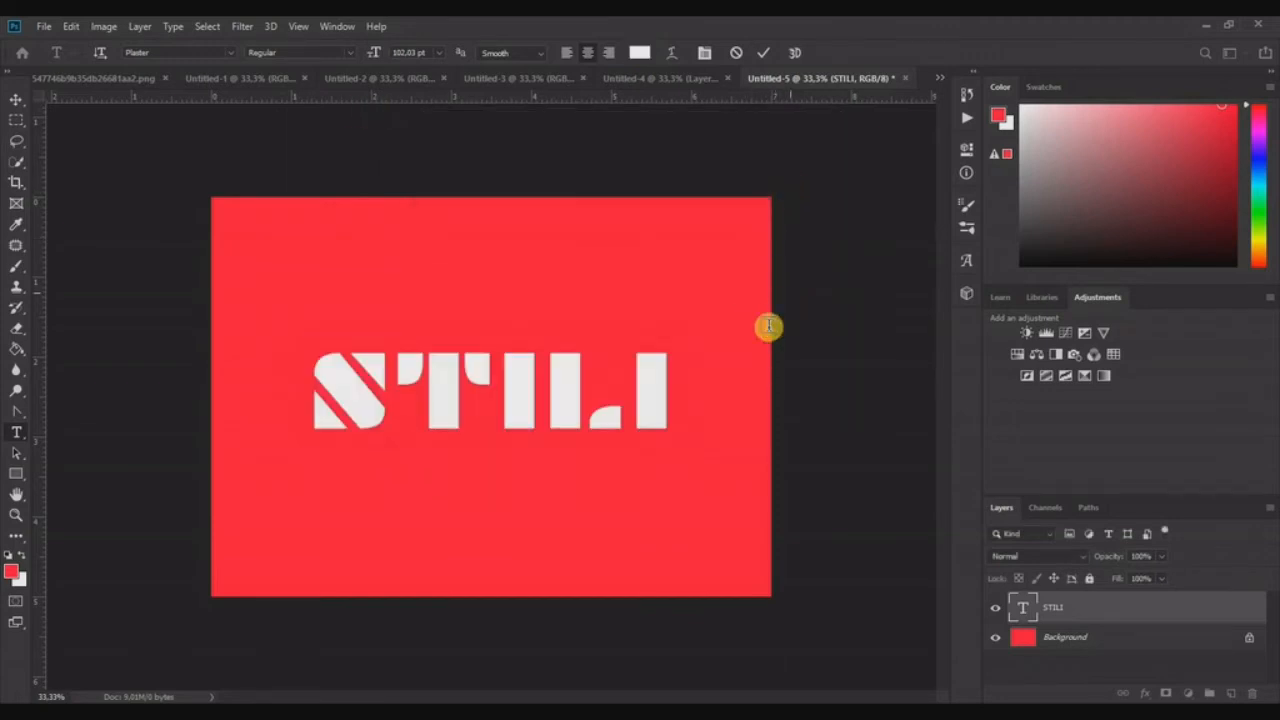
key(ctrl+Return)
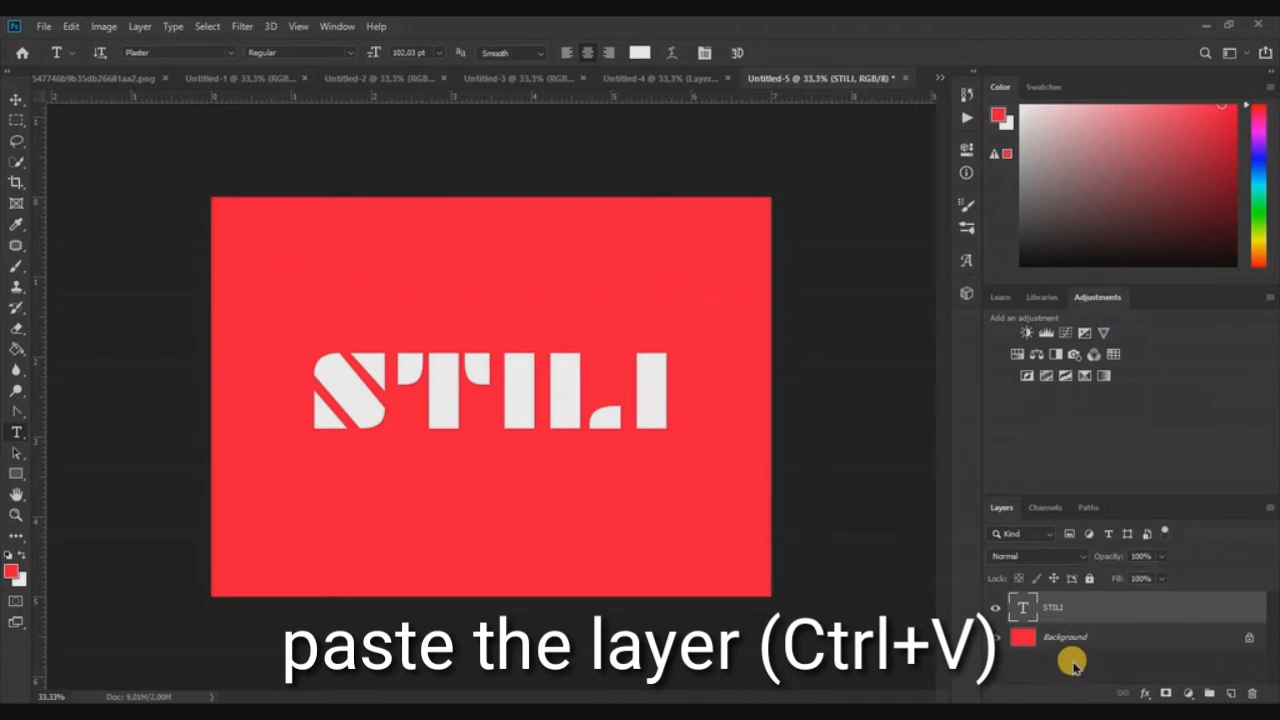
Paste a copy of the STILI text layer and align it exactly over the original text
key(ctrl+v)
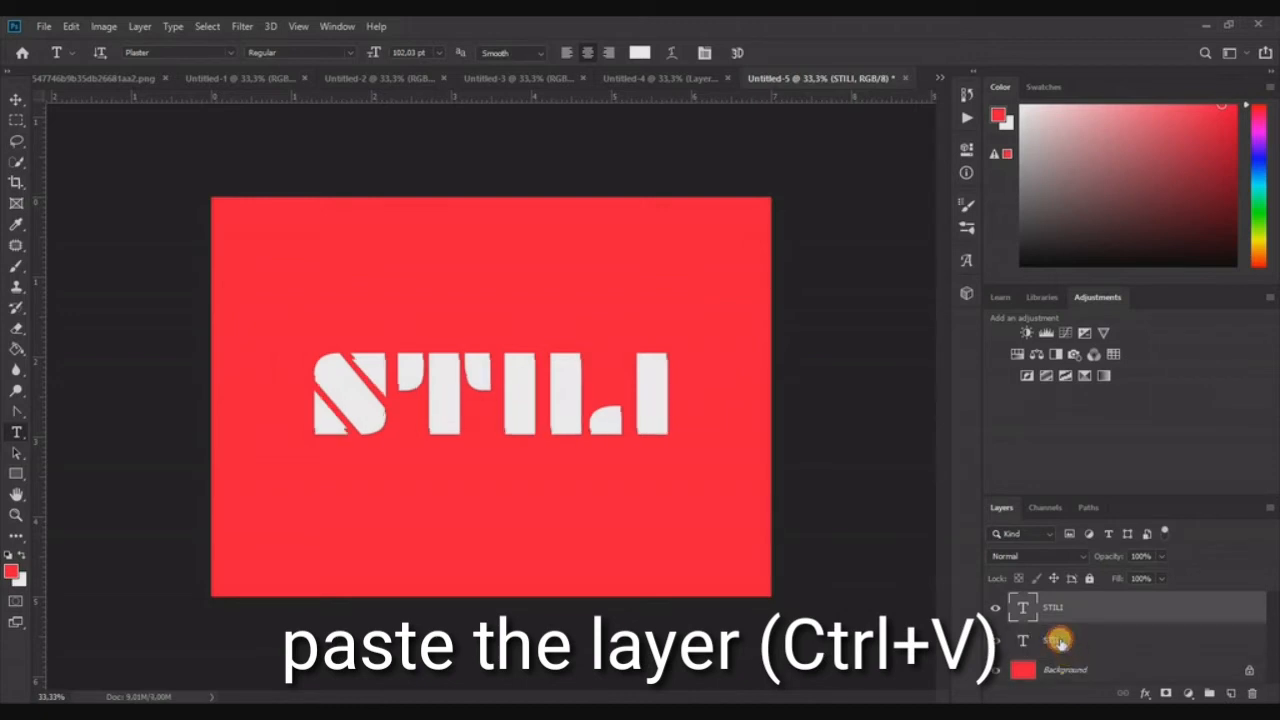
click(1060, 641)
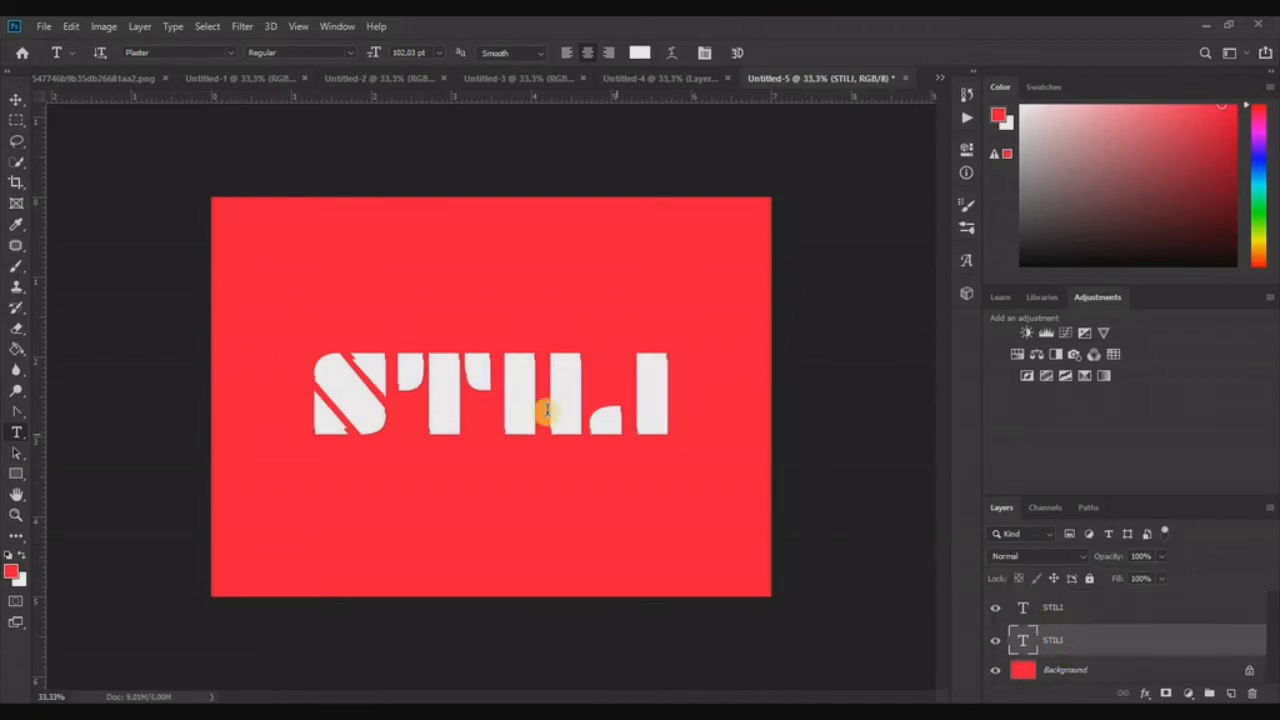
click(1105, 610)
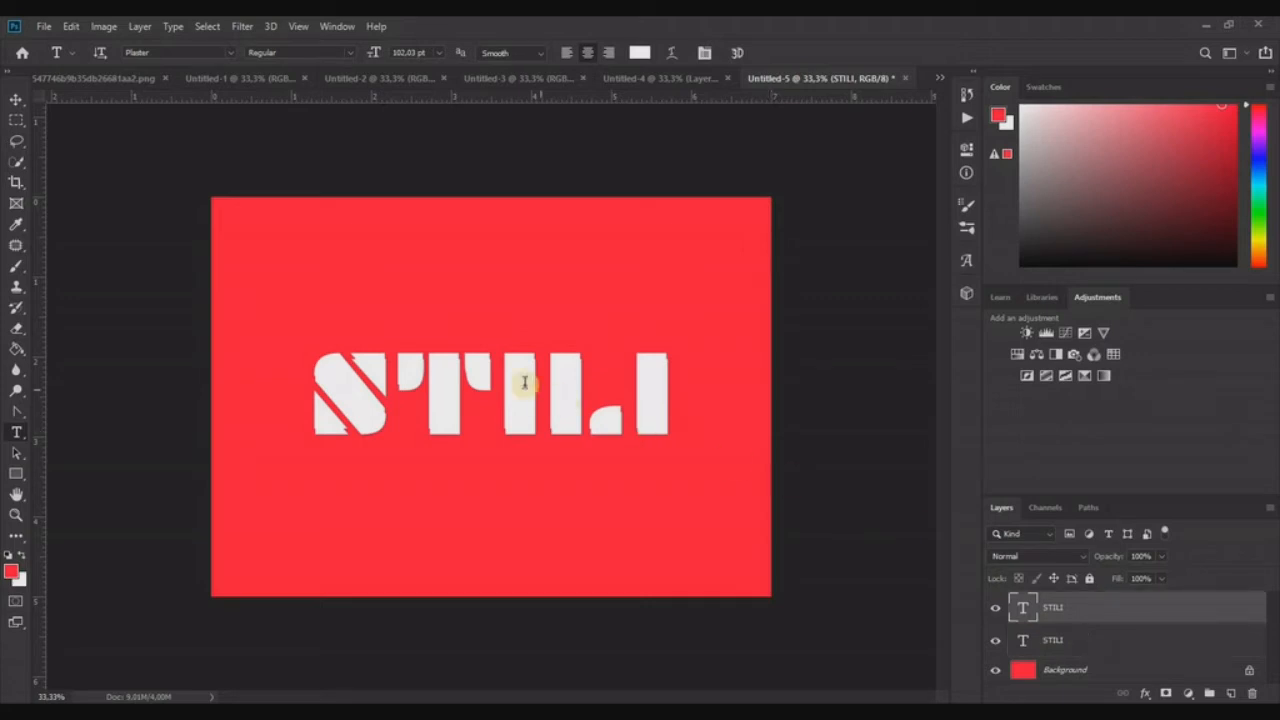
click(17, 99)
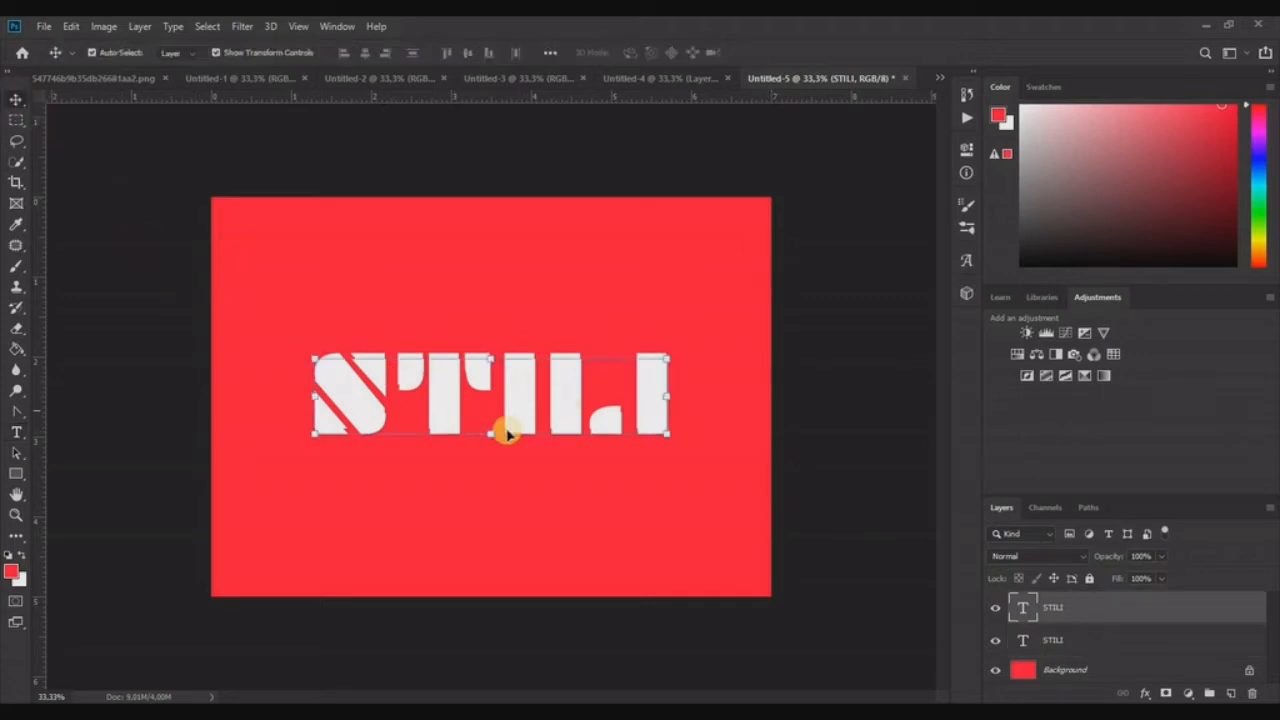
drag(509, 402, 508, 402)
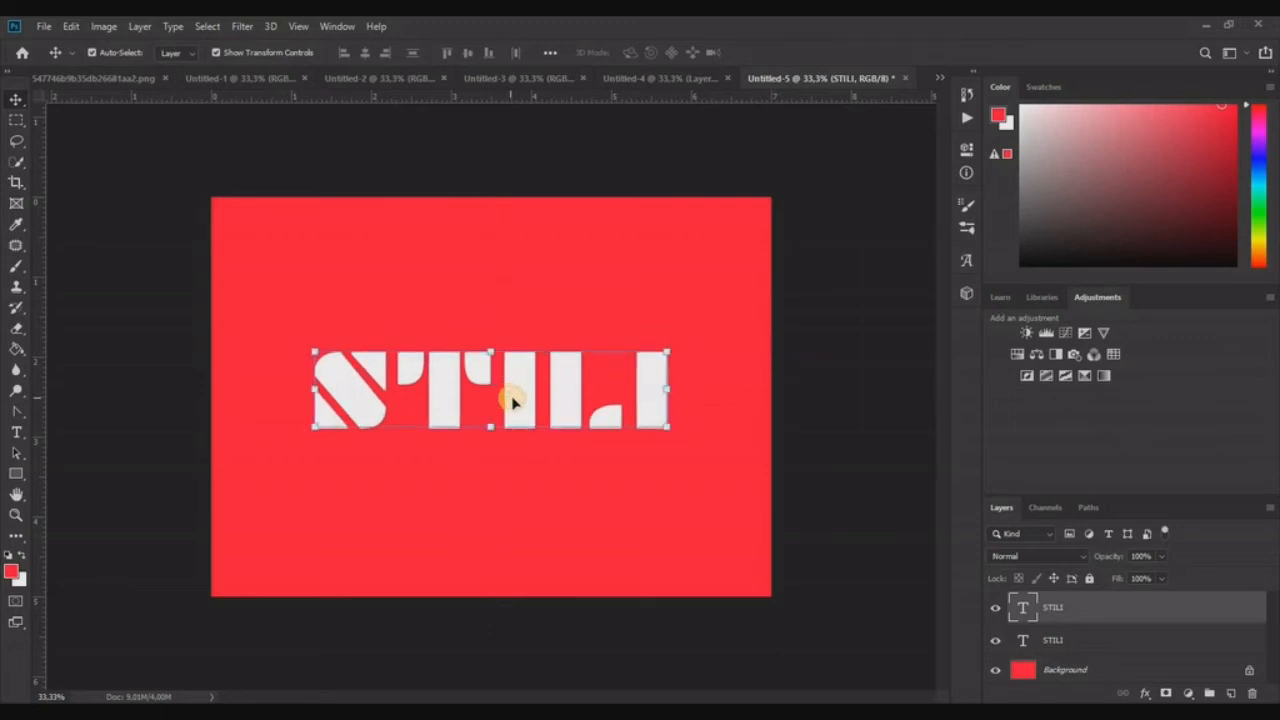
click(800, 495)
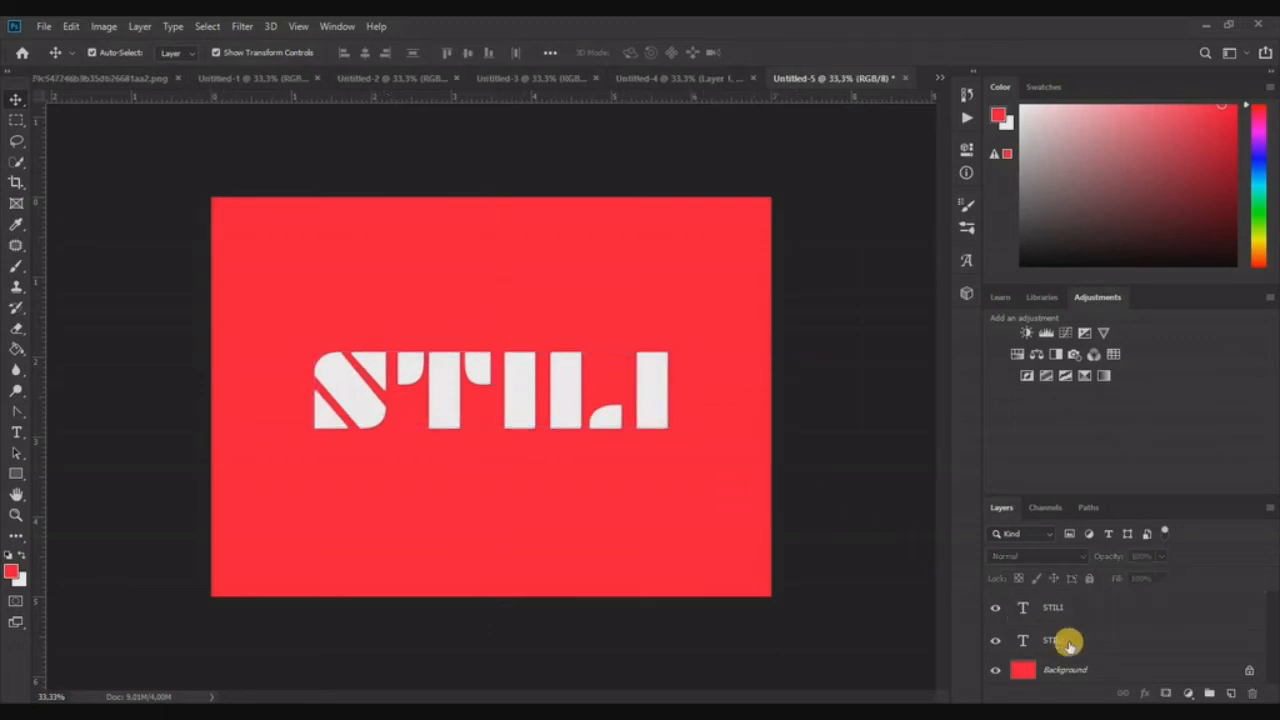
Reset the foreground colour to black and recolour the upper STILI text layer black (000000)
click(1068, 643)
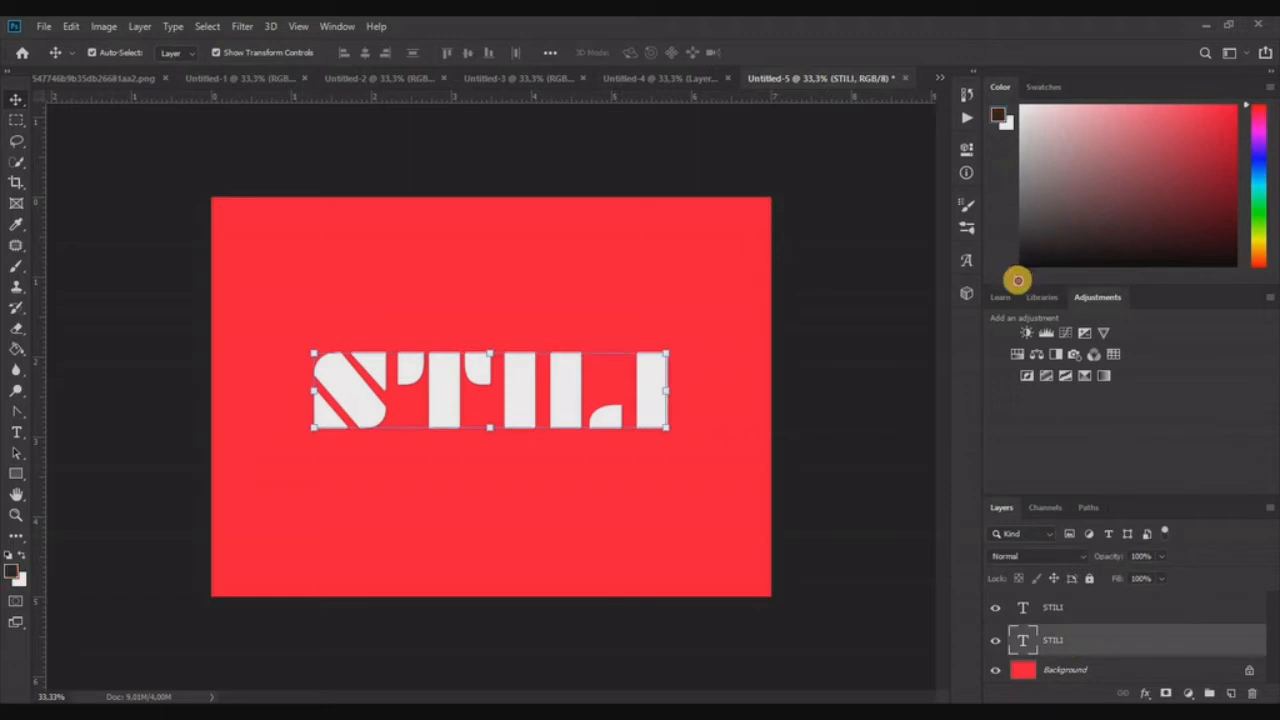
key(d)
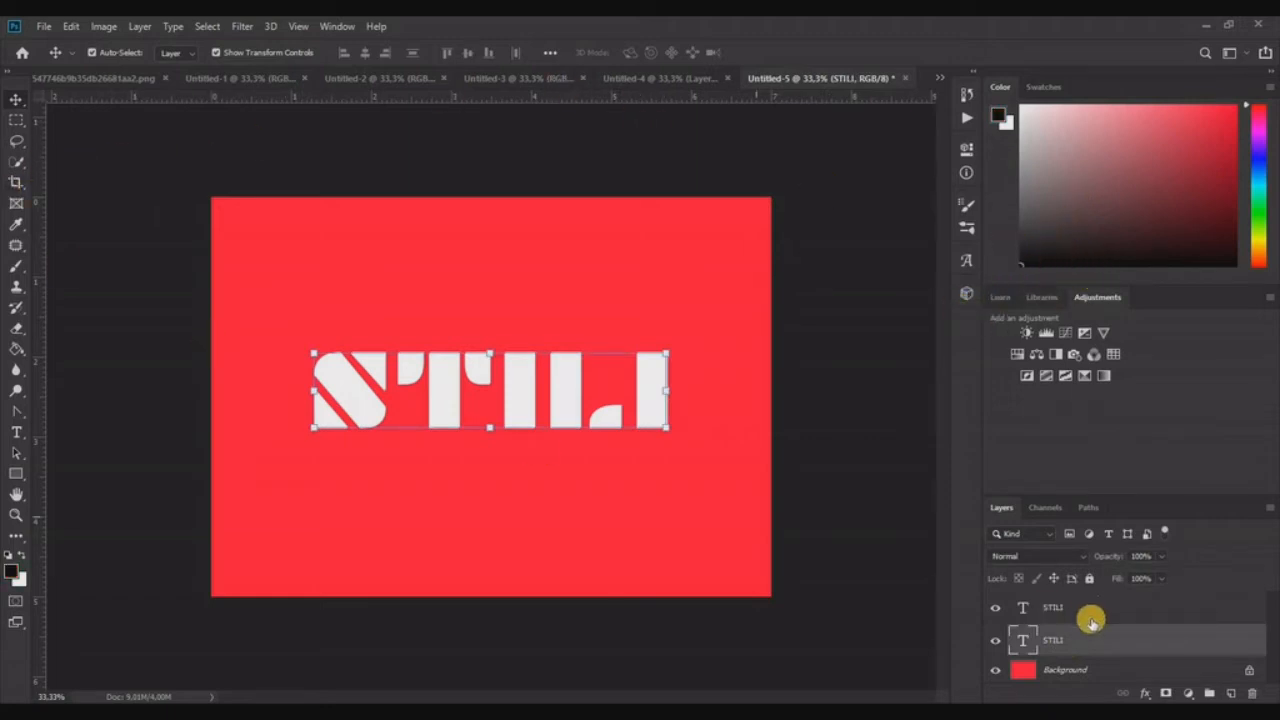
click(17, 430)
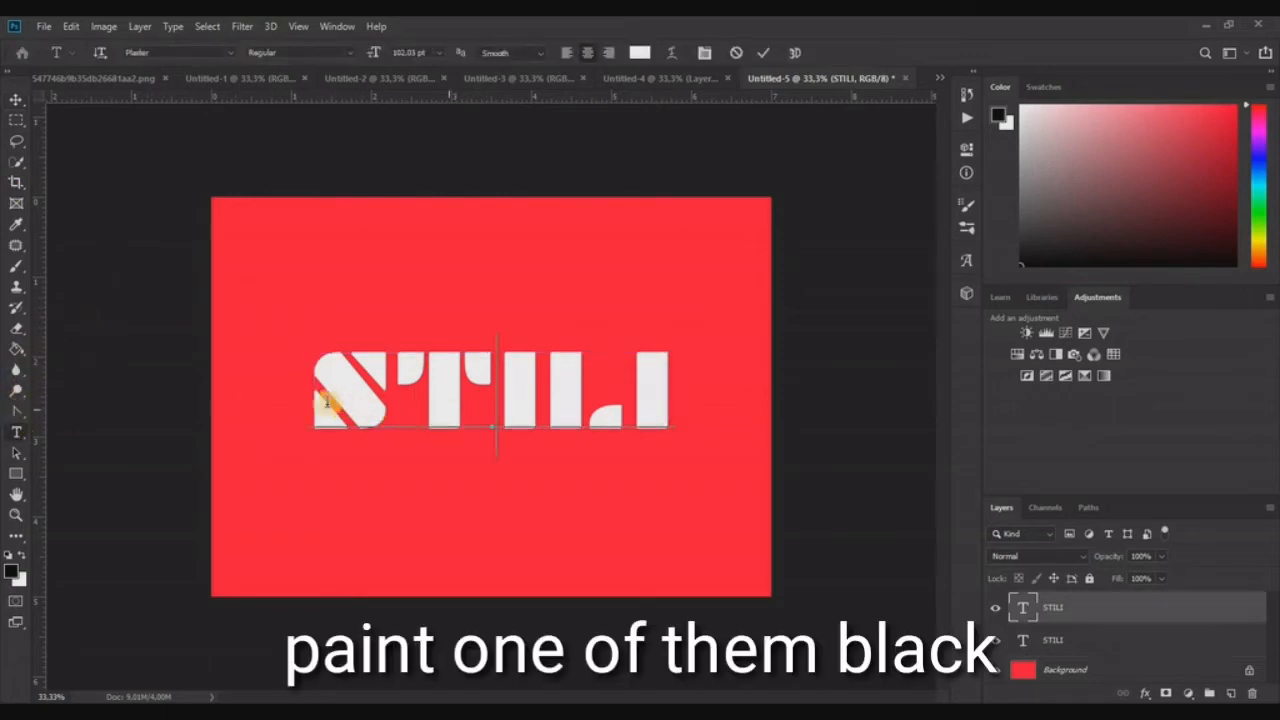
drag(310, 402, 683, 403)
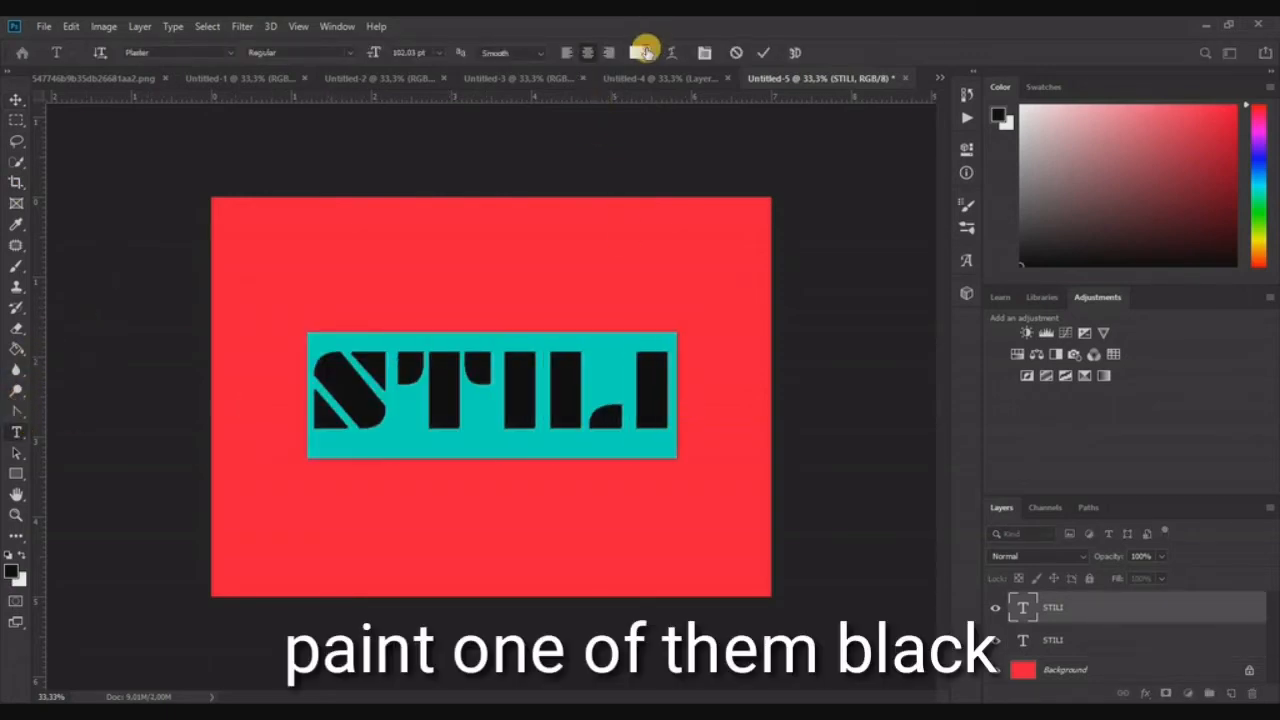
click(645, 52)
drag(449, 329, 430, 364)
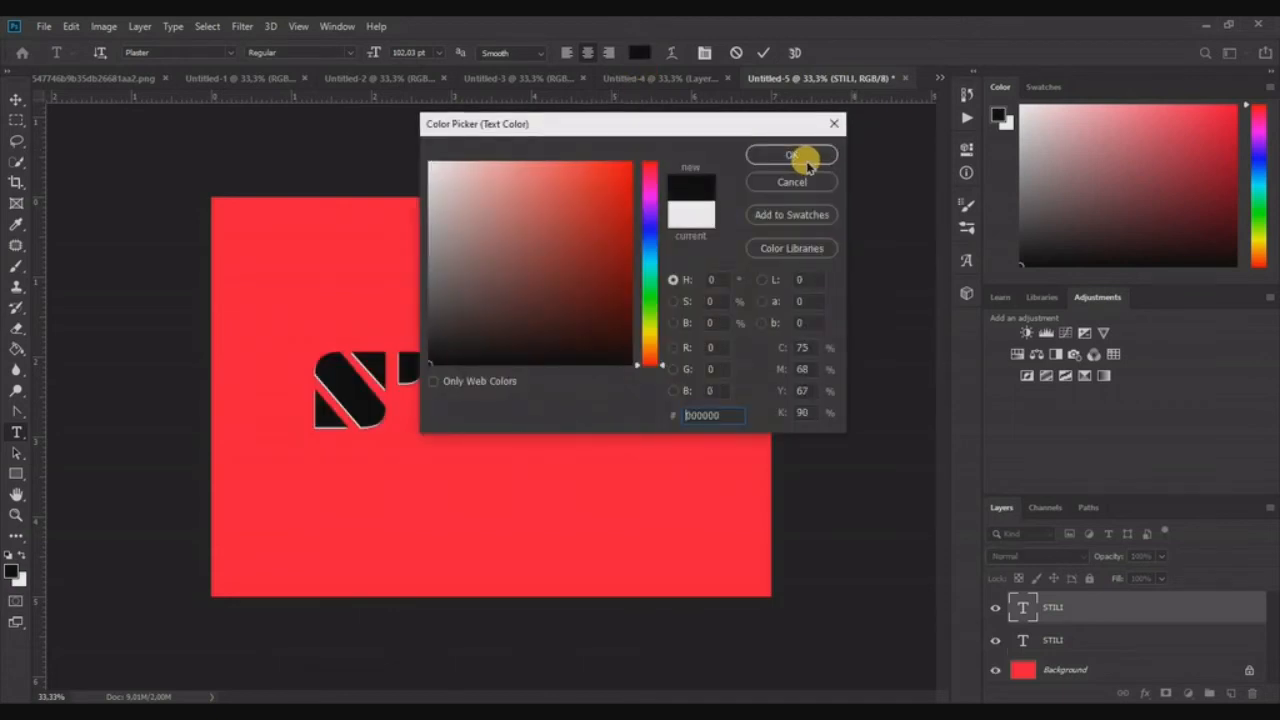
click(795, 158)
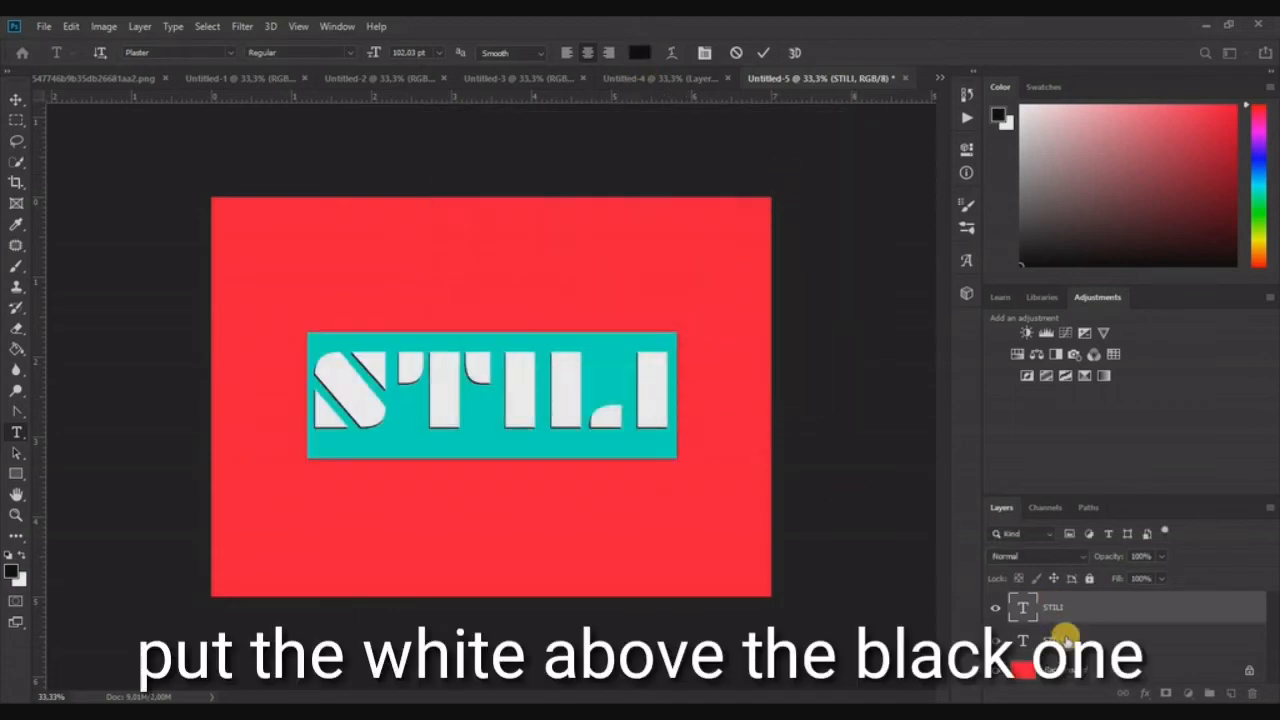
Move the white STILI layer above the black one and rotate the black text by 45°
drag(1066, 637, 1060, 596)
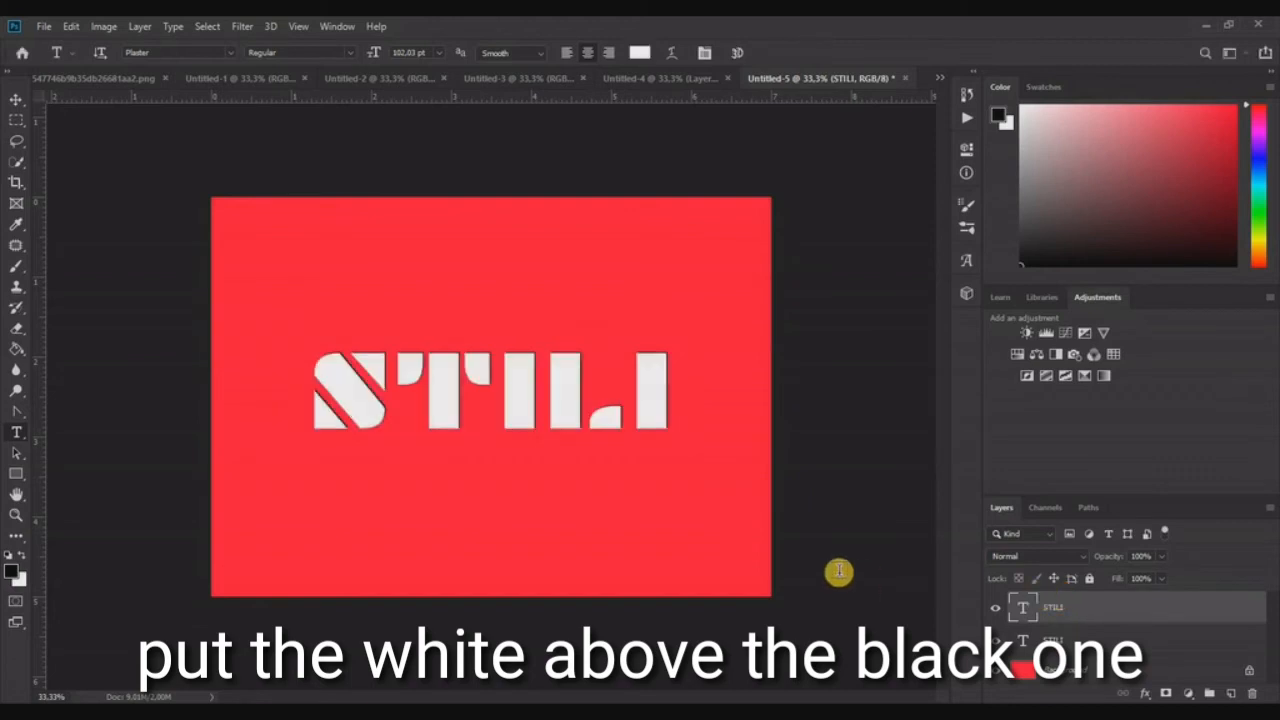
click(1076, 643)
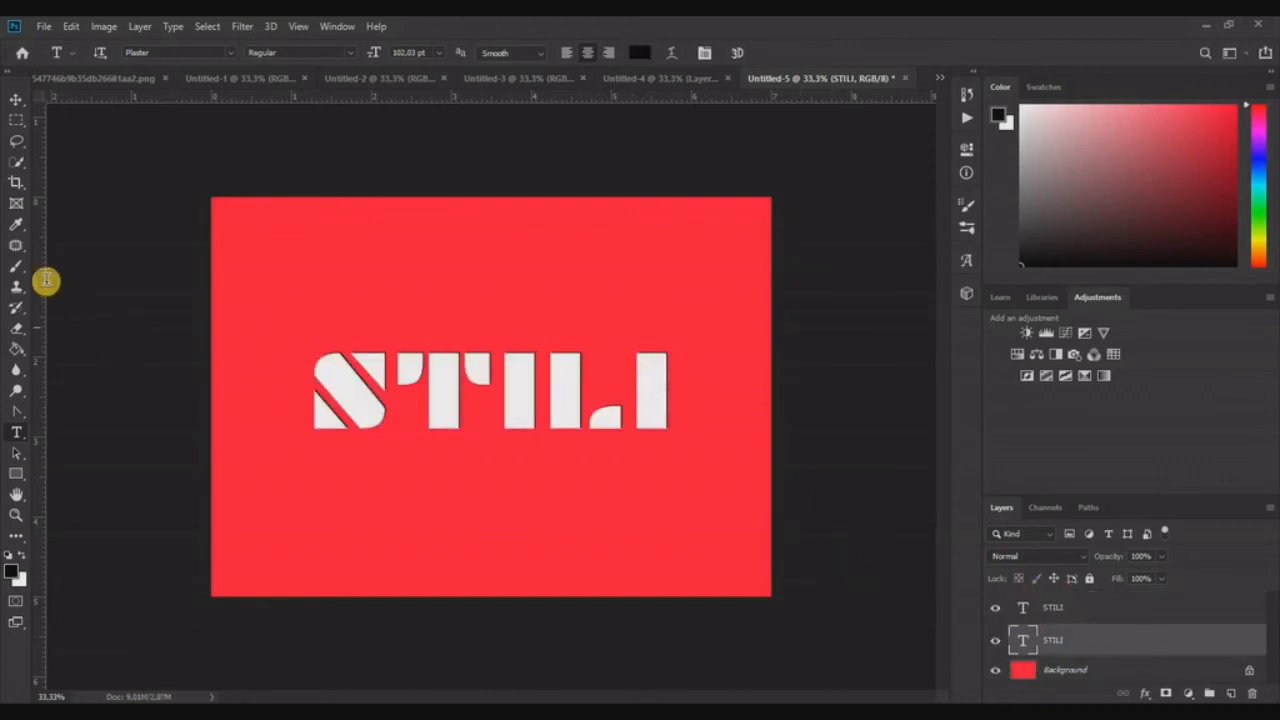
click(11, 97)
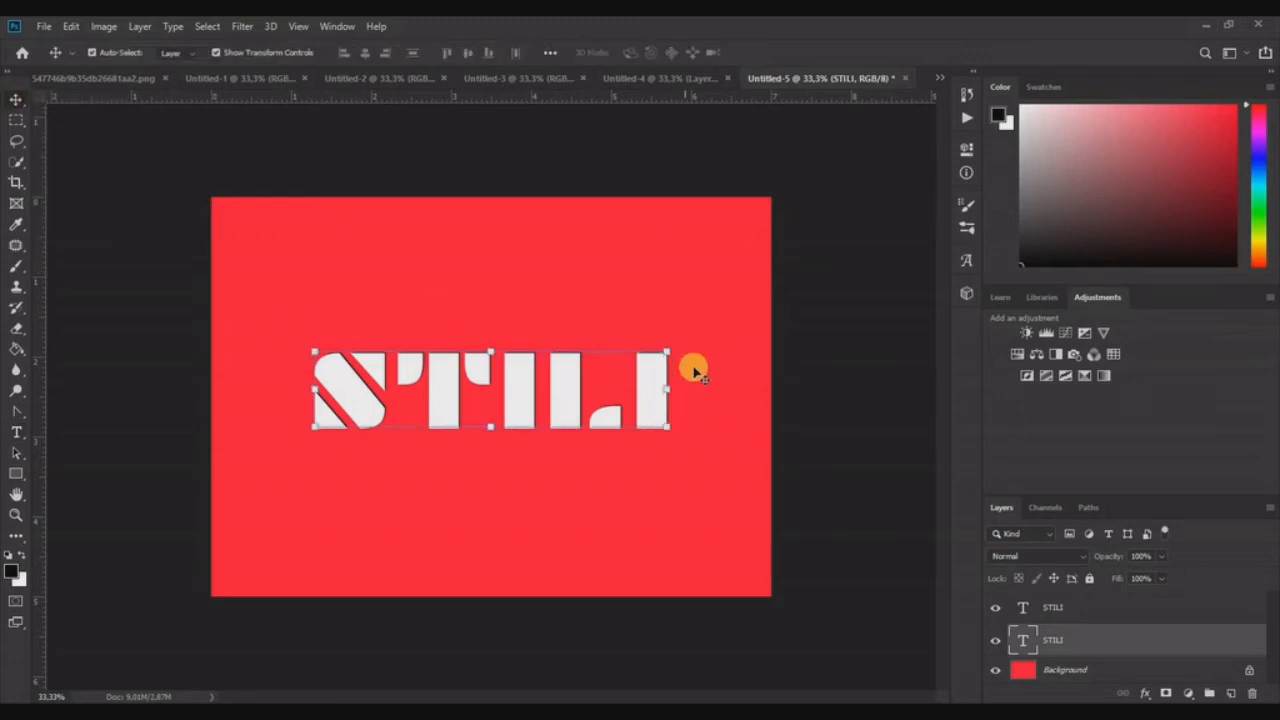
key(ctrl+t)
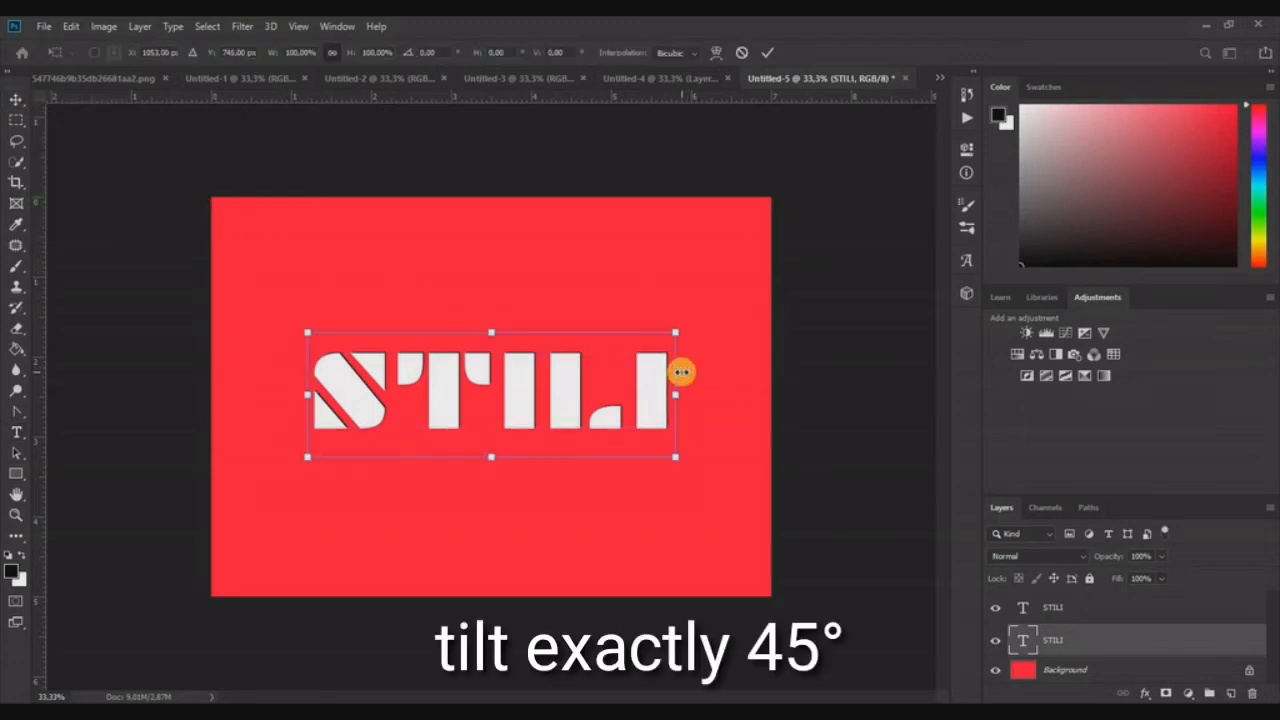
click(416, 55)
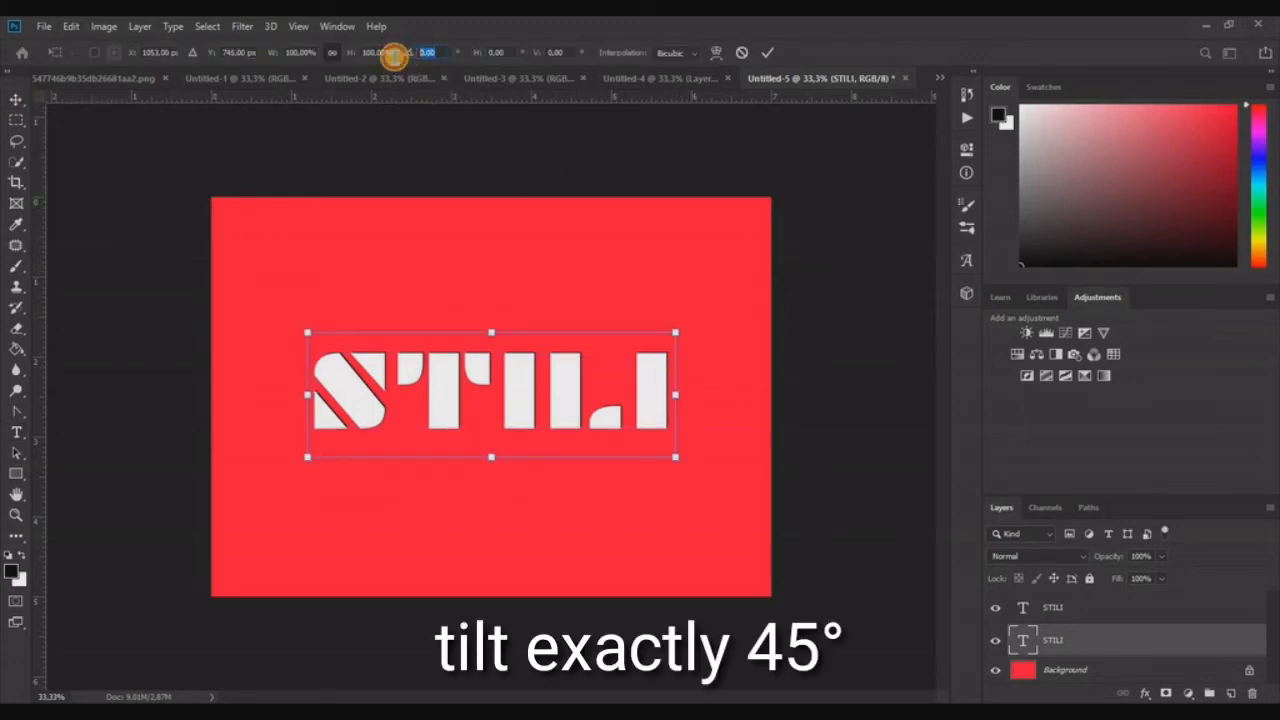
text(45)
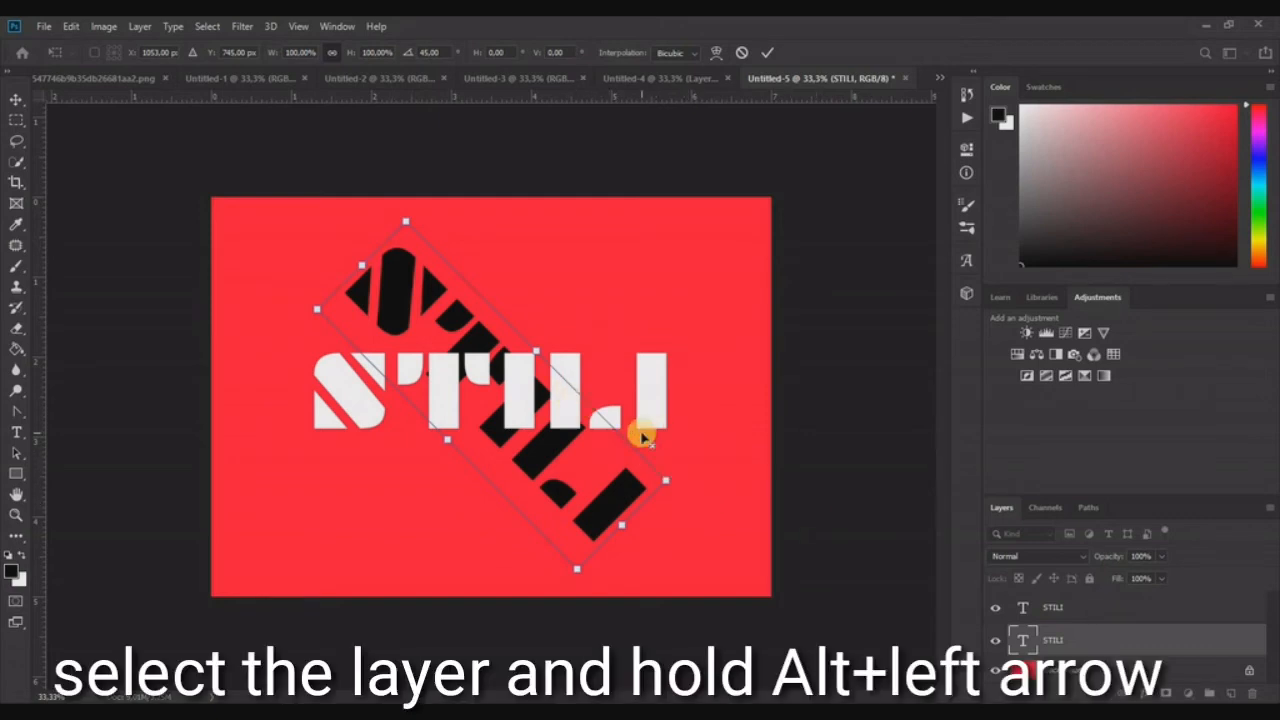
Duplicate the rotated black STILI layer repeatedly with small leftward nudges, up to STILI copy 239, to build a solid long shadow
click(1103, 640)
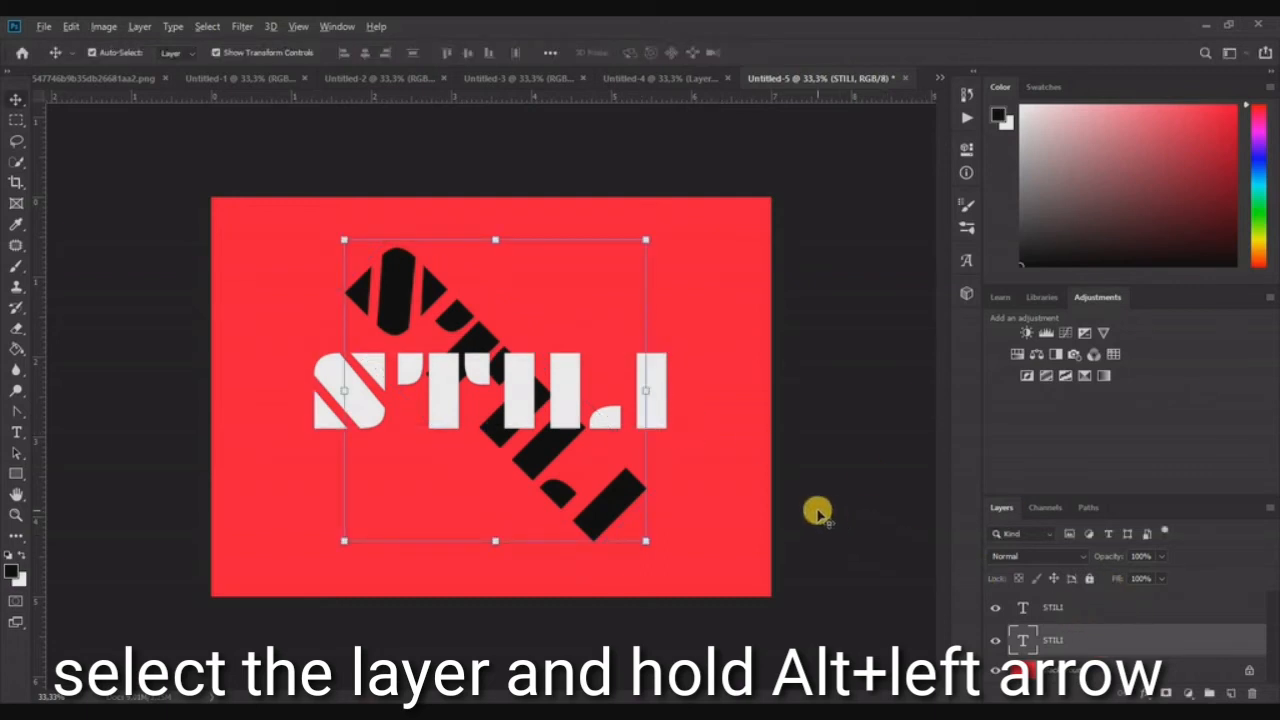
key(alt+Left)
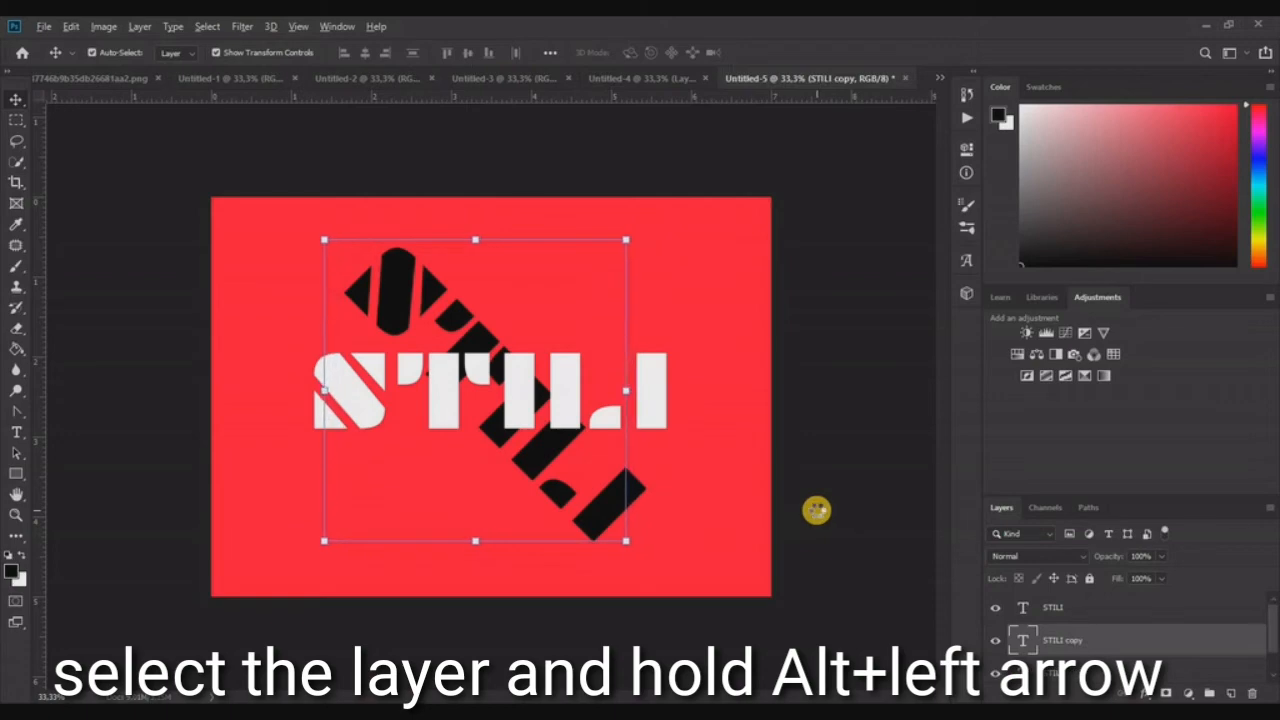
key(alt+Left)
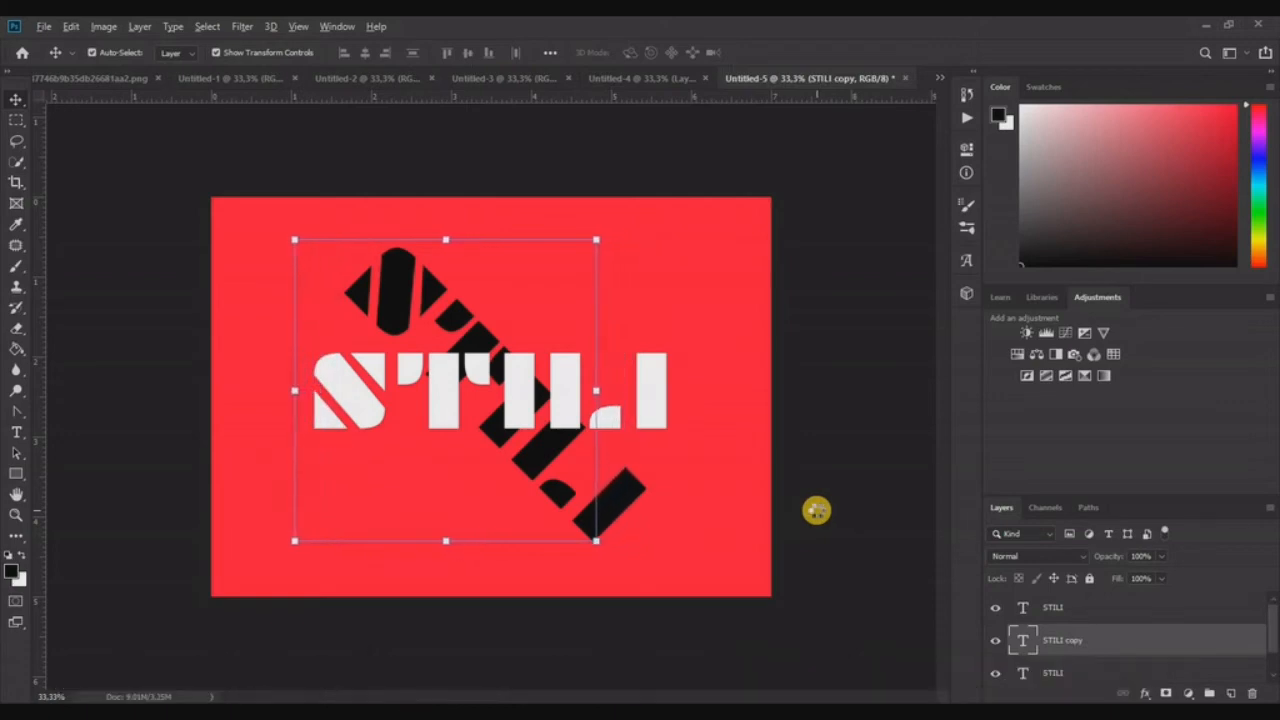
key(Left)
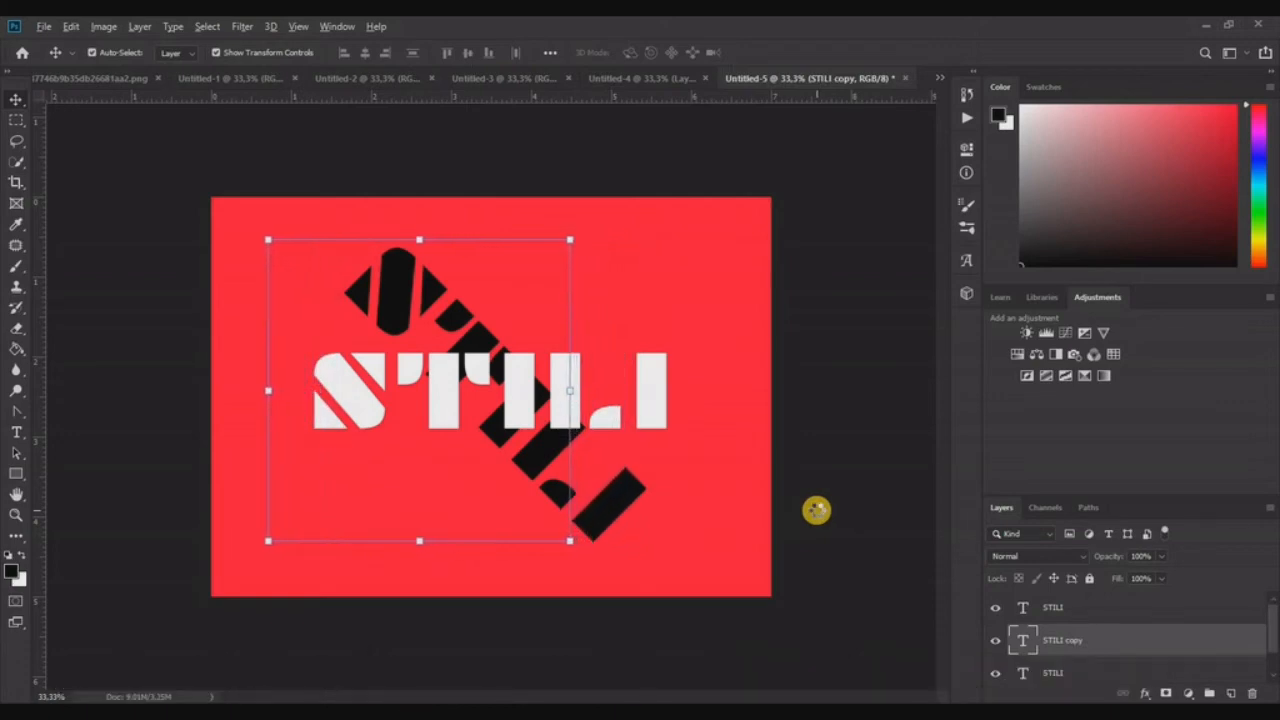
key(alt+Left)
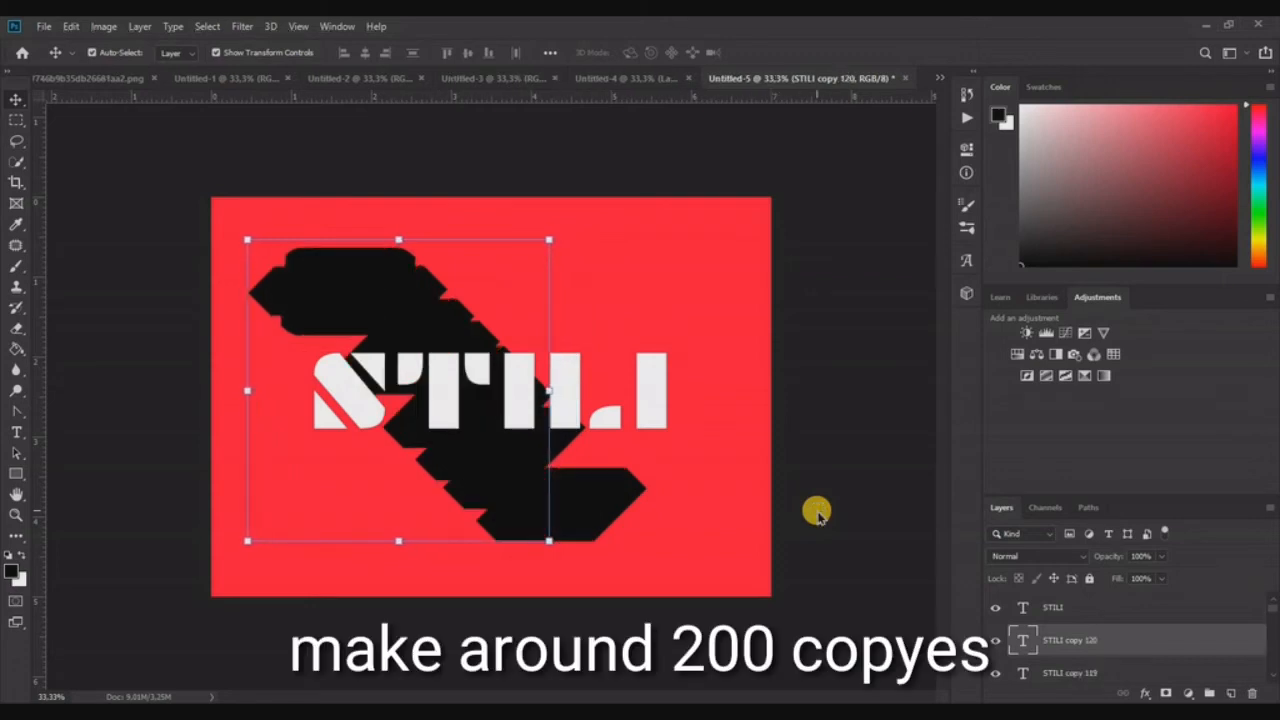
key(alt+Left)
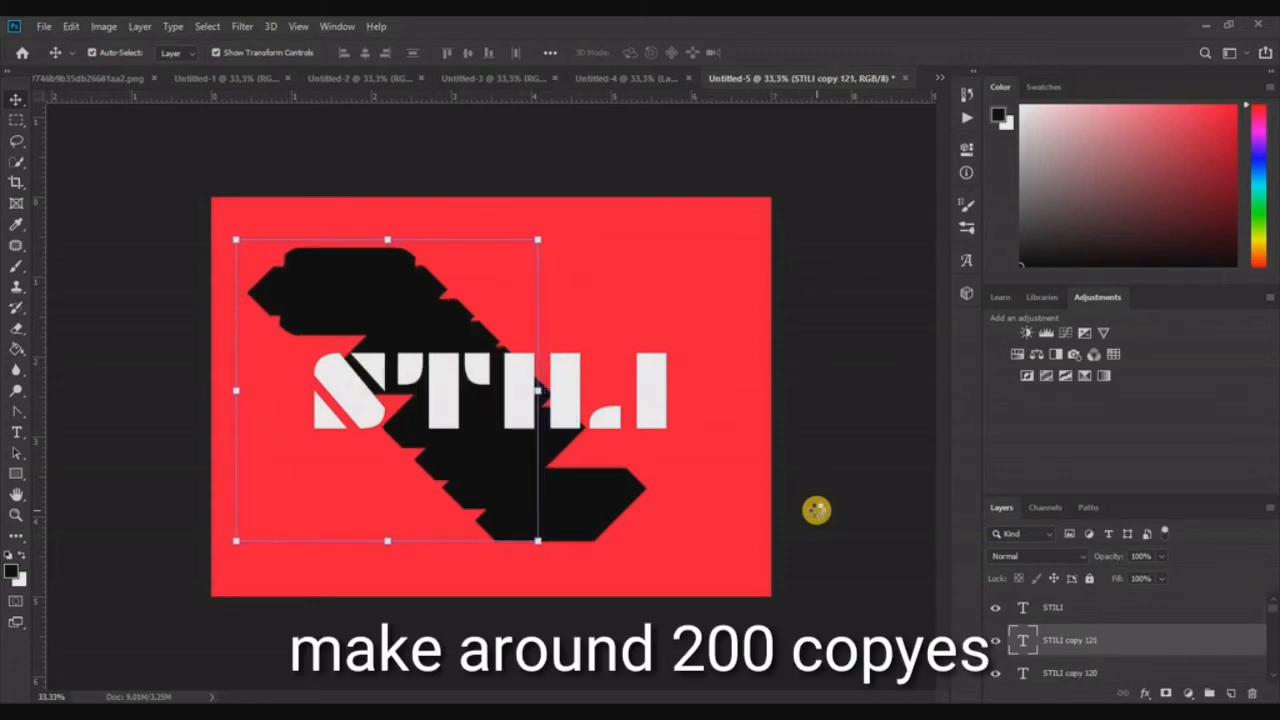
key(alt+Left)
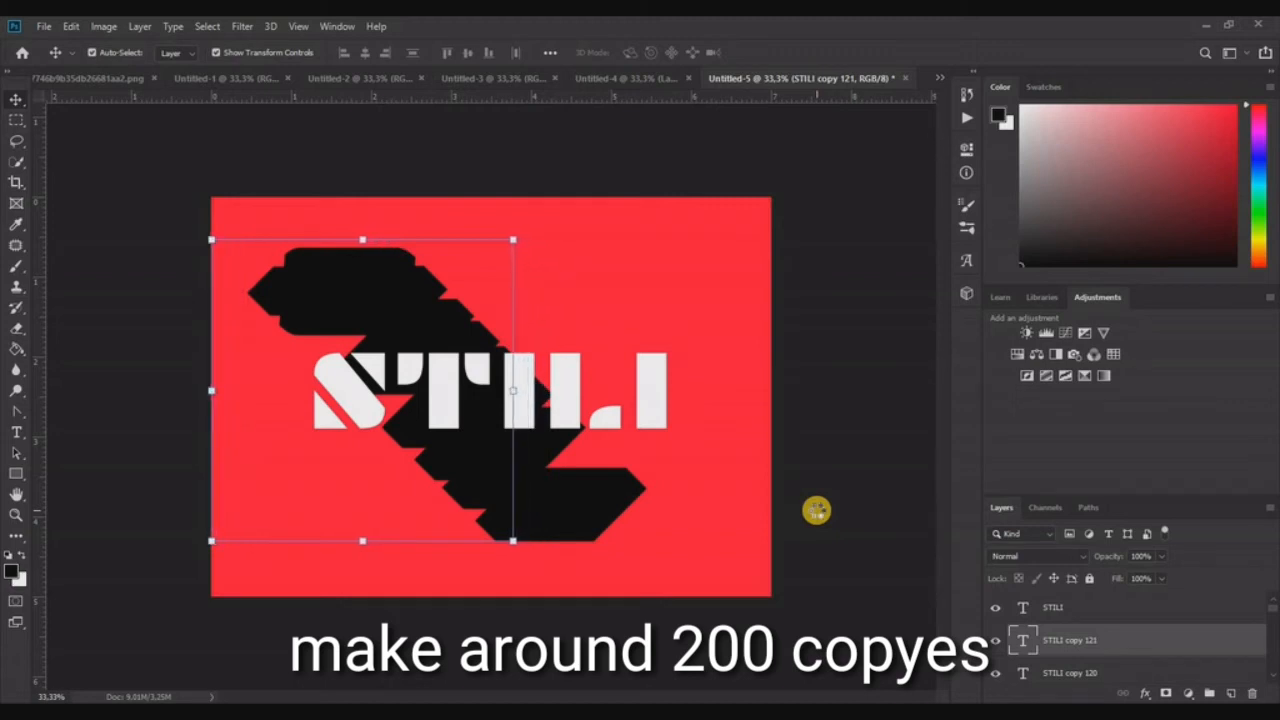
key(alt+Left)
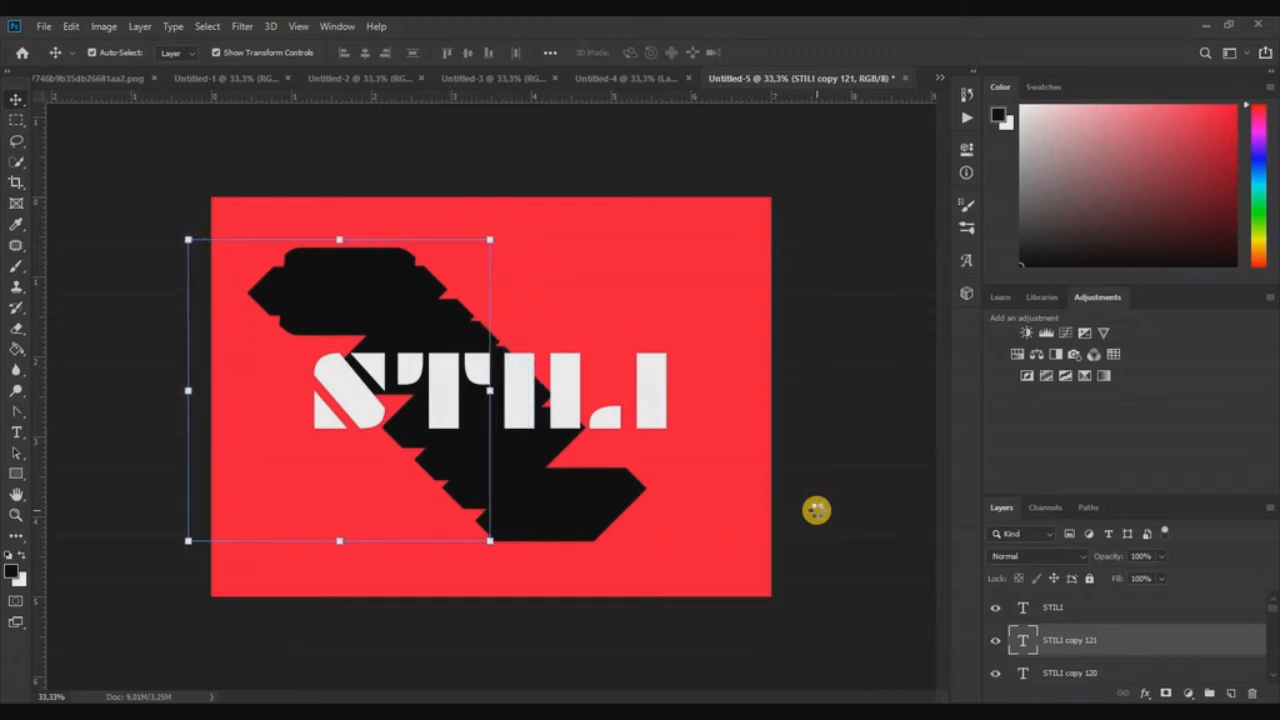
key(alt+Left)
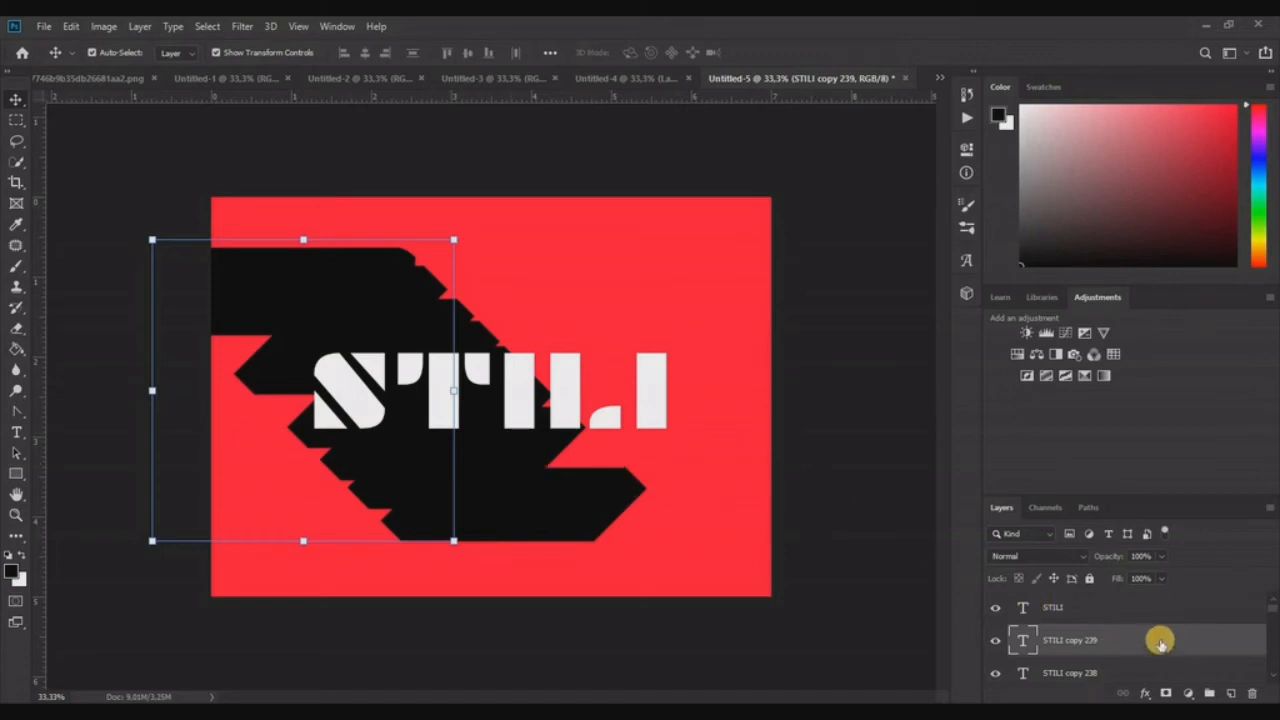
Select all the black STILI layers from STILI copy 239 down to the original and merge them into one layer
scroll(1160, 643, down, 1)
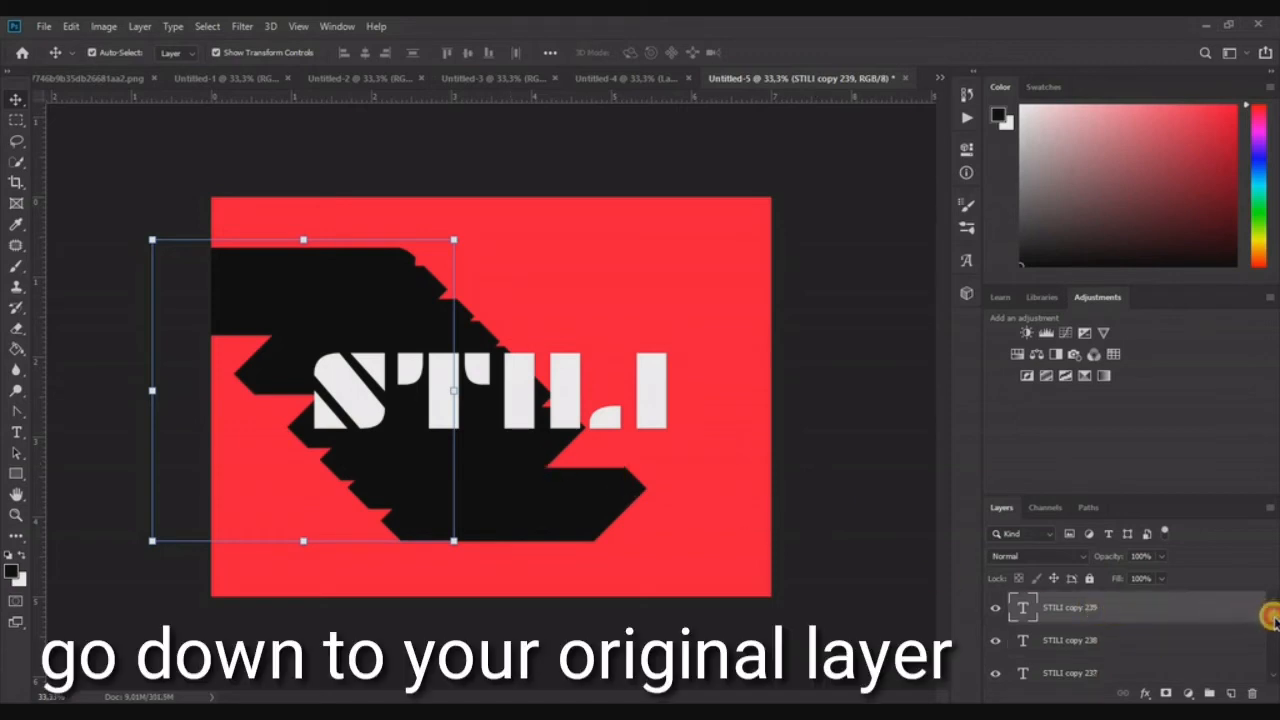
drag(1268, 617, 1270, 676)
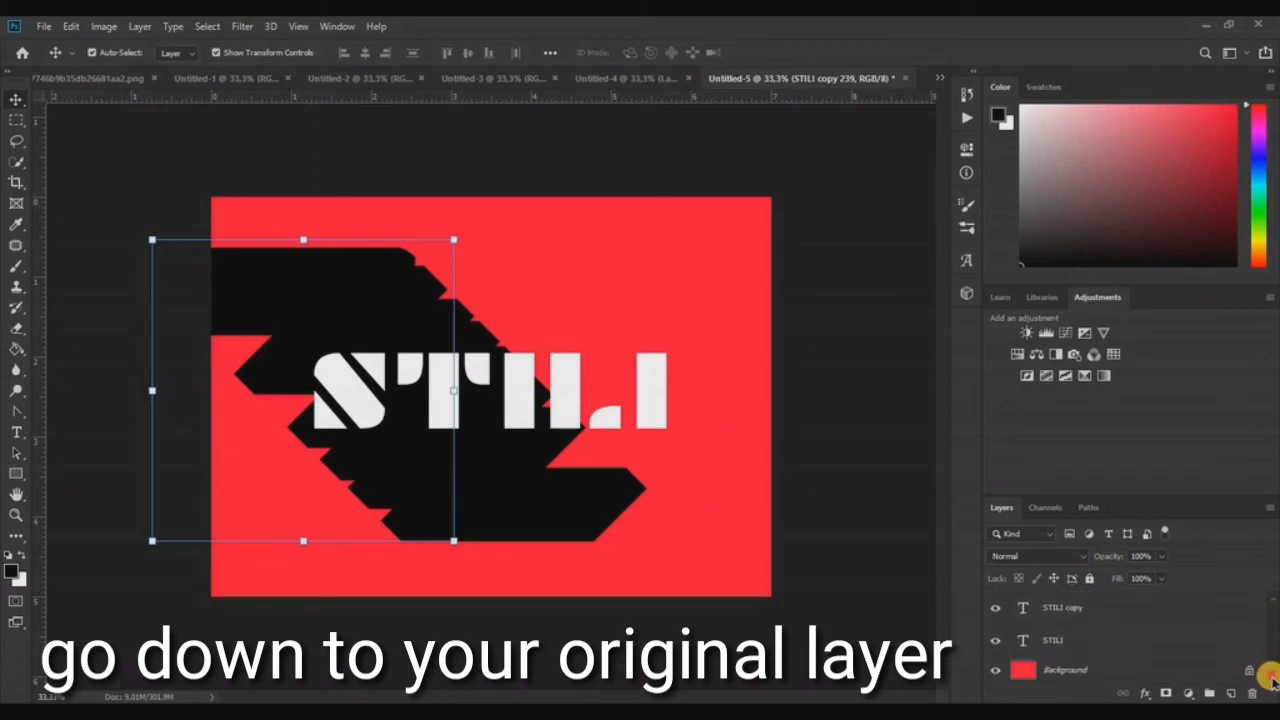
shift+click(1077, 648)
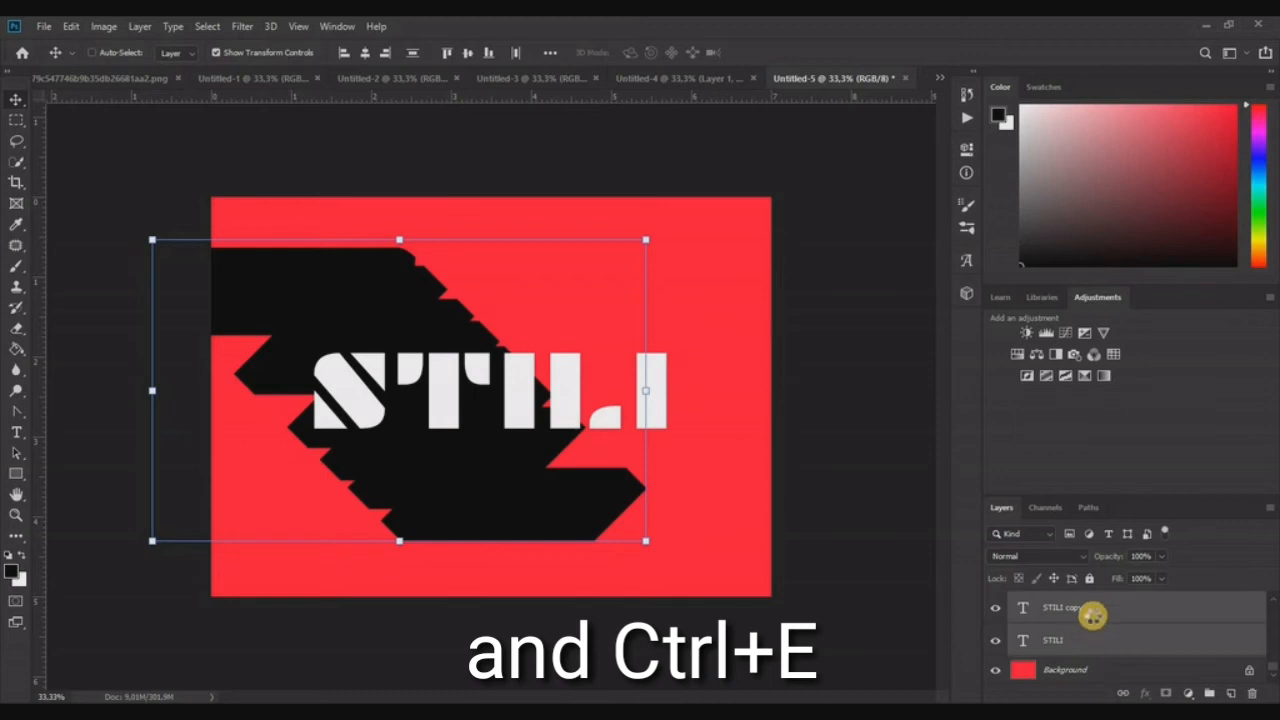
key(ctrl+e)
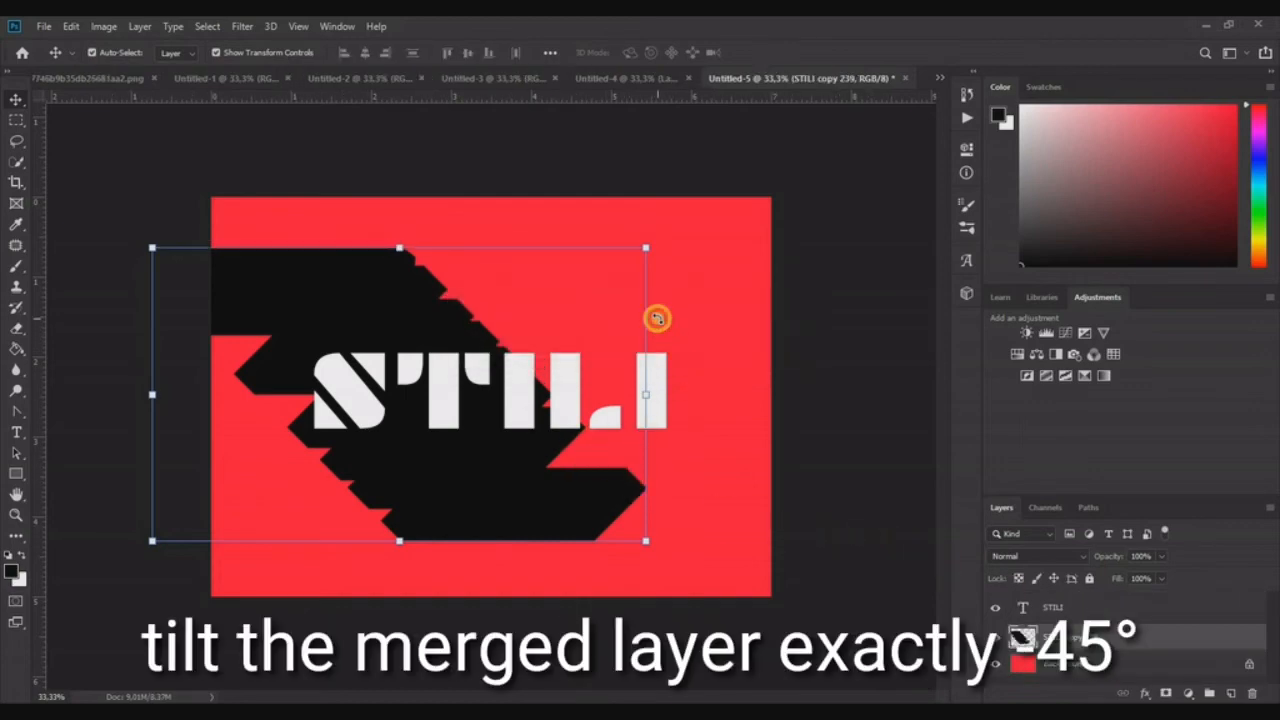
Rotate the merged shadow layer by -45° and line it up with the edges of the white STILI text
key(ctrl+t)
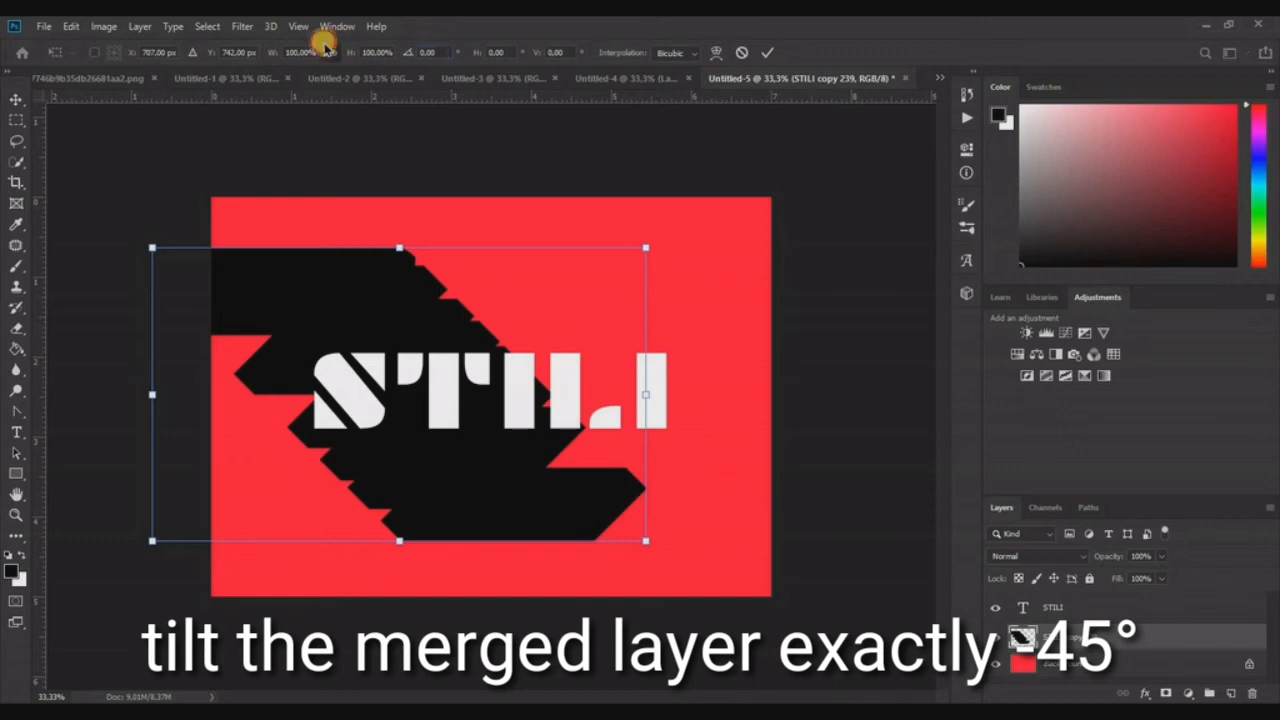
text(-)
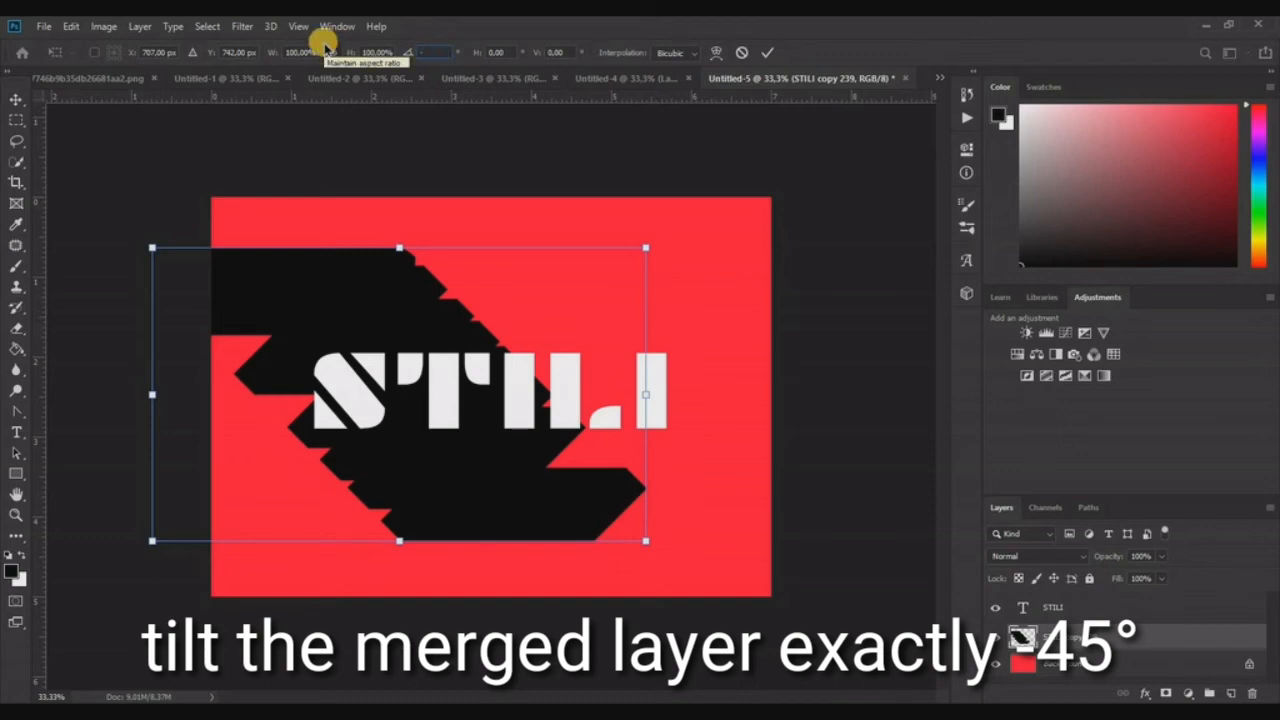
text(45)
key(Return)
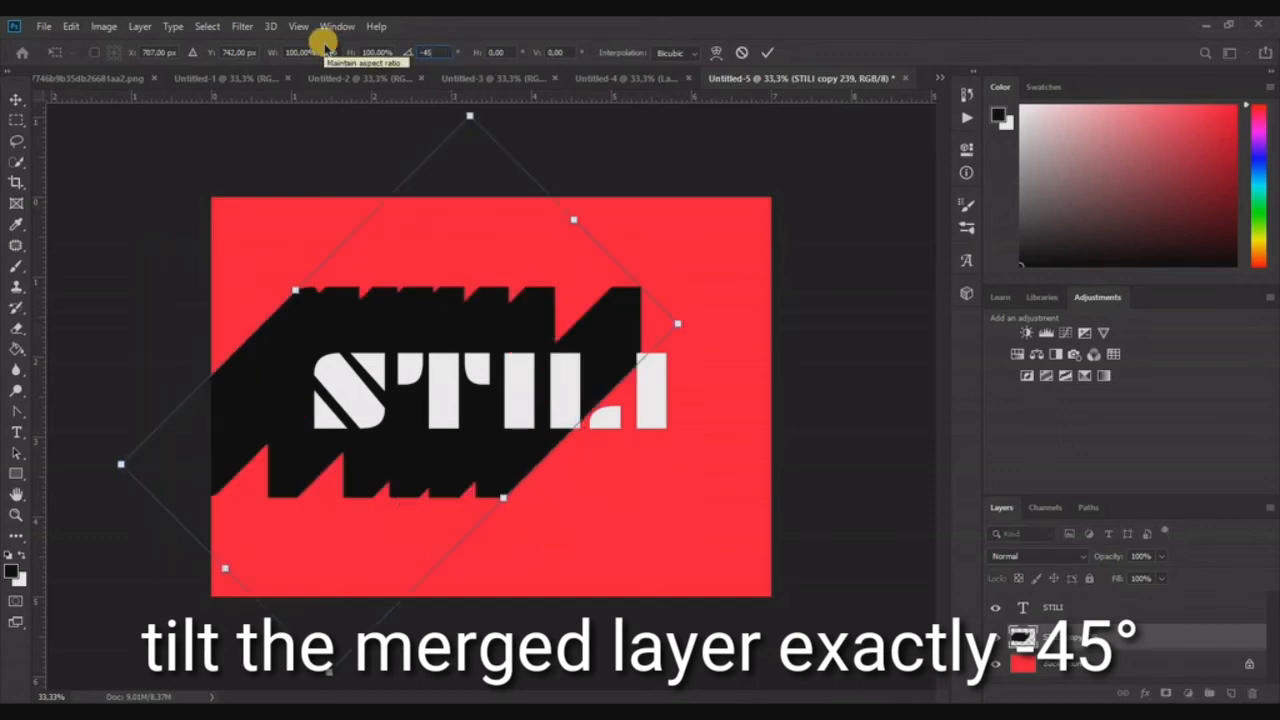
click(767, 52)
drag(523, 326, 553, 403)
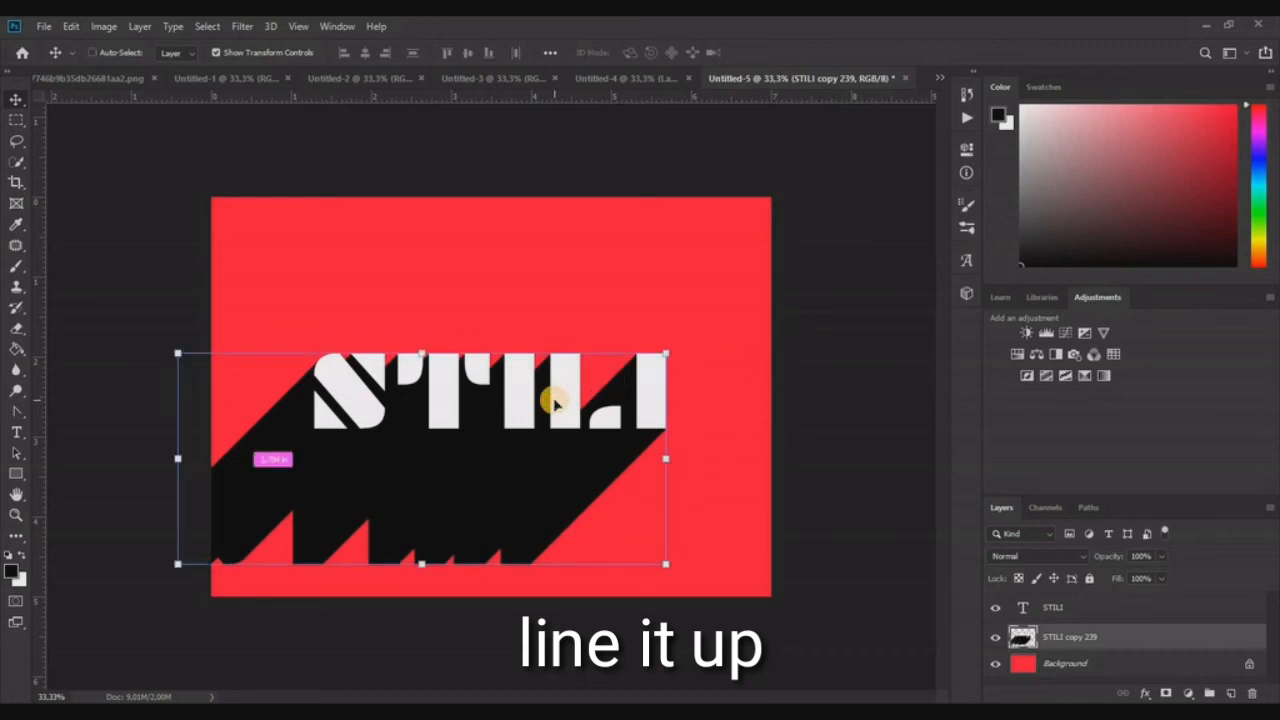
click(582, 291)
Paste a copy of the shadow layer and place it diagonally down-left to extend the shadow past the canvas's lower edge
click(531, 463)
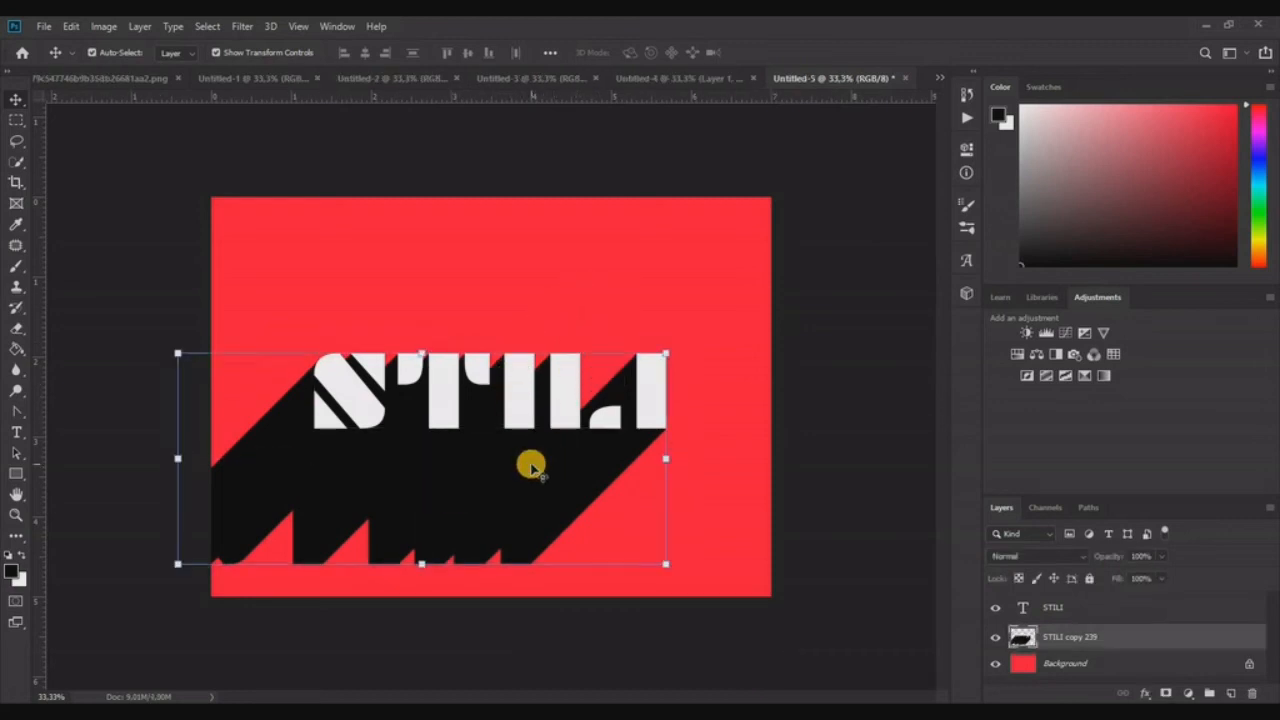
click(714, 537)
key(ctrl+v)
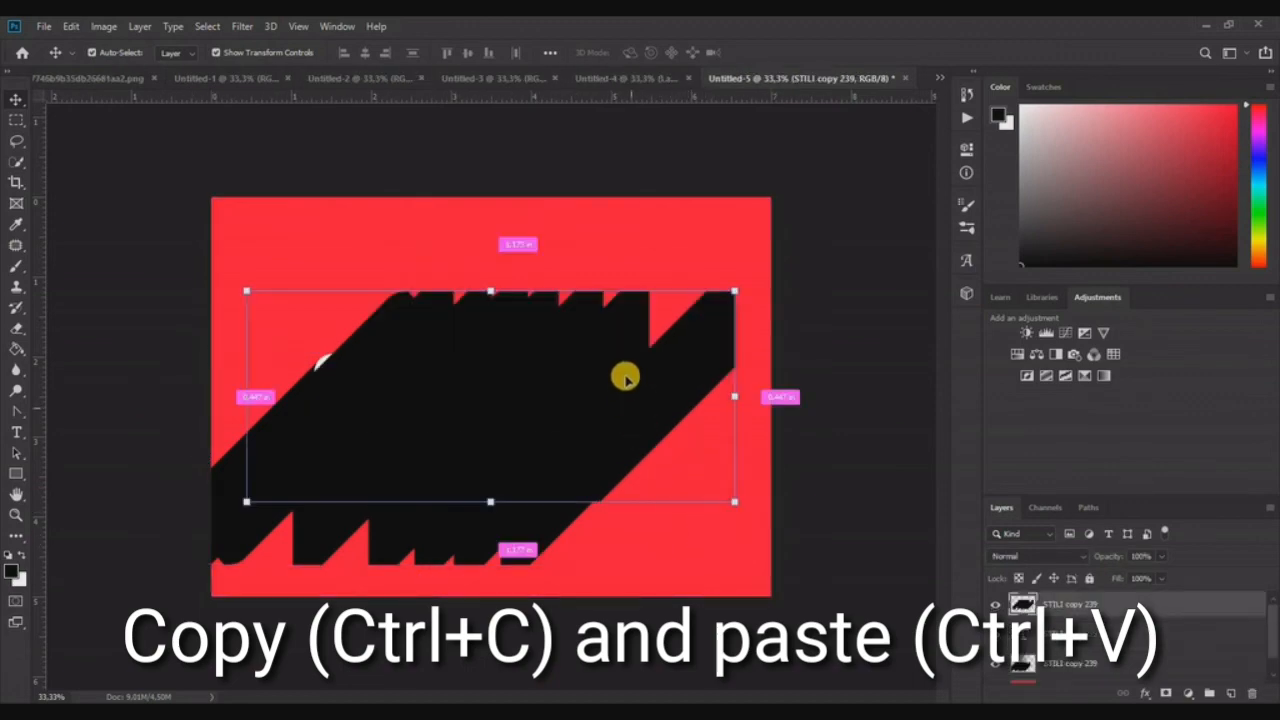
drag(626, 377, 442, 556)
click(726, 527)
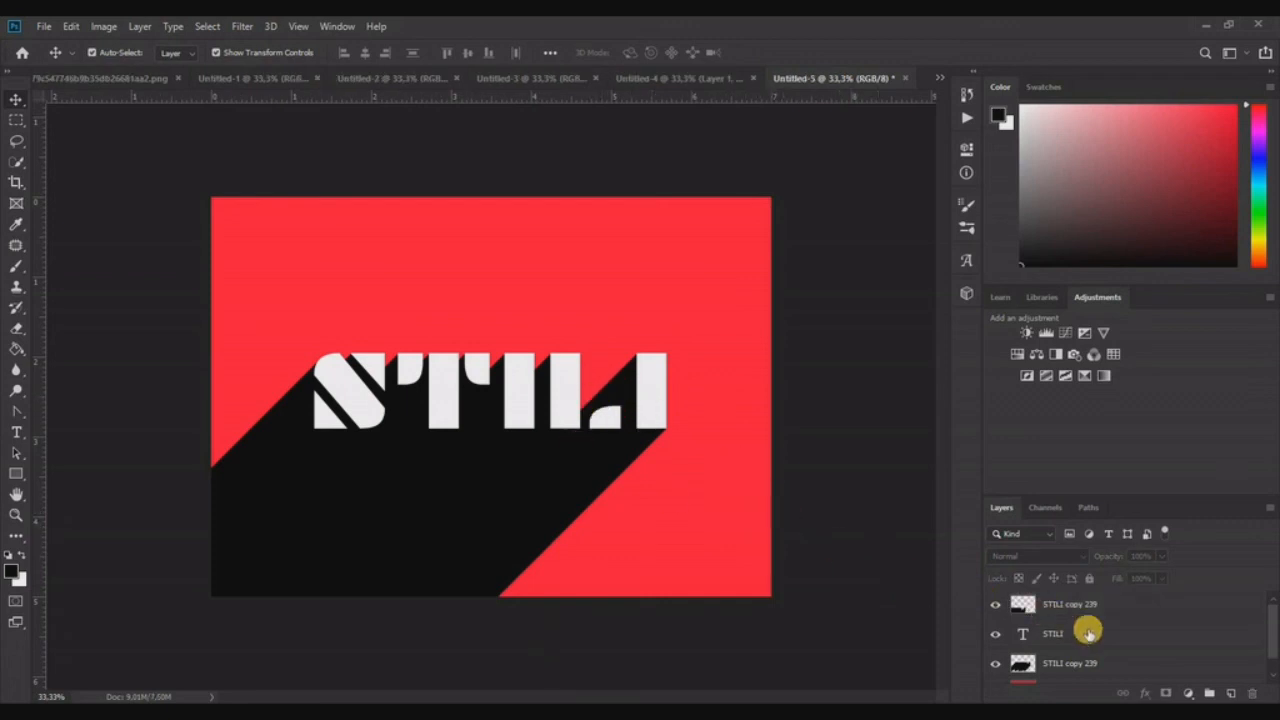
Move the pasted shadow below the white STILI text layer and merge the two shadow layers
mouse_move(1088, 630)
mouse_down()
mouse_move(1086, 651)
mouse_move(1063, 603)
mouse_move(1063, 646)
mouse_move(1064, 634)
mouse_up()
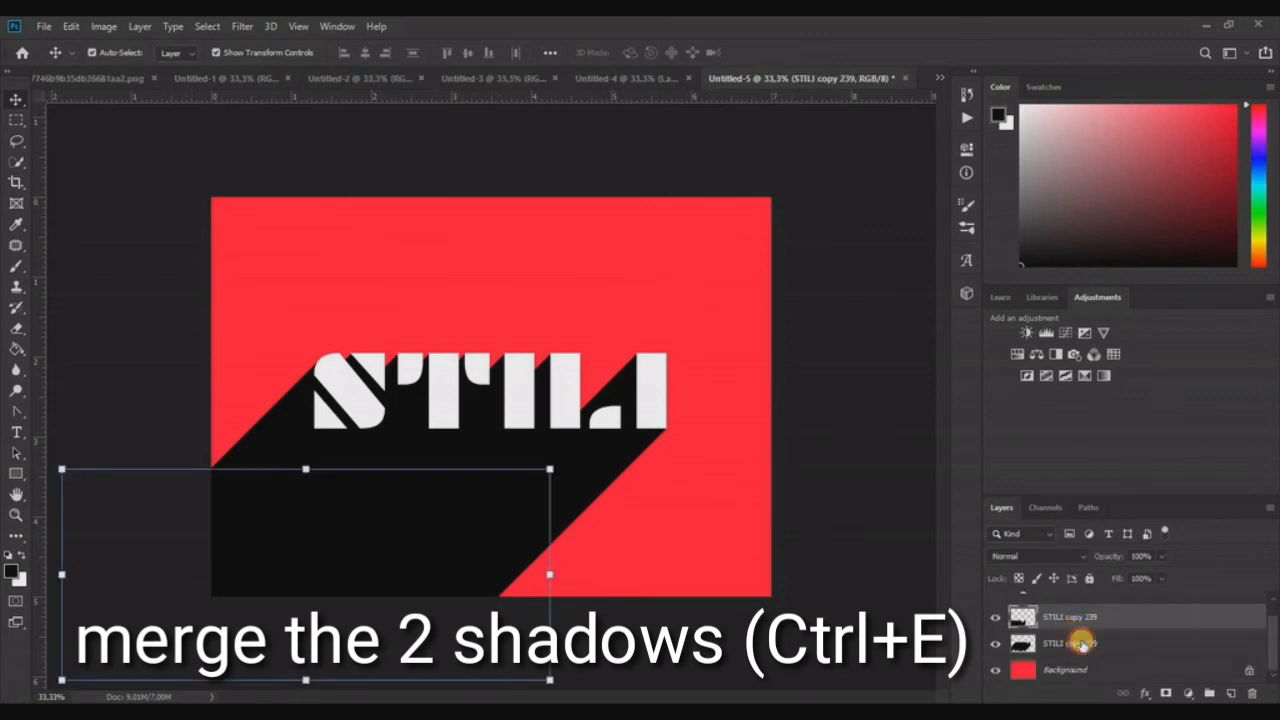
shift+click(1082, 645)
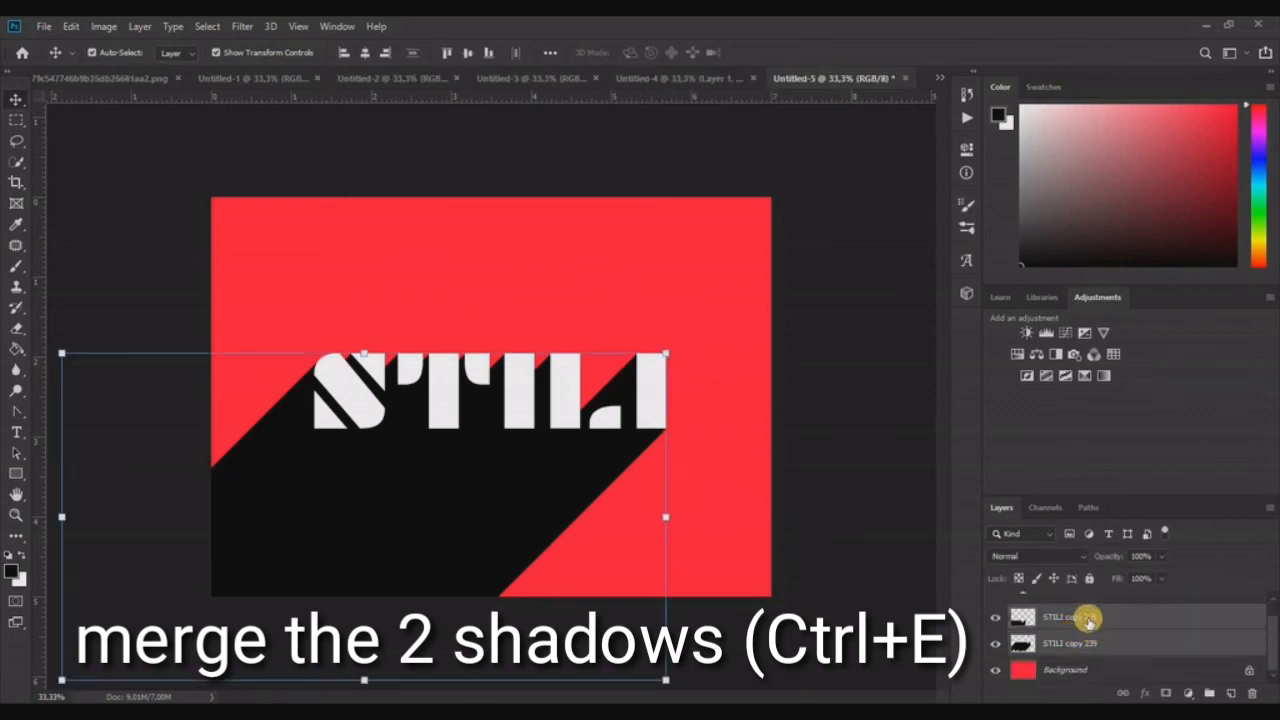
key(ctrl+e)
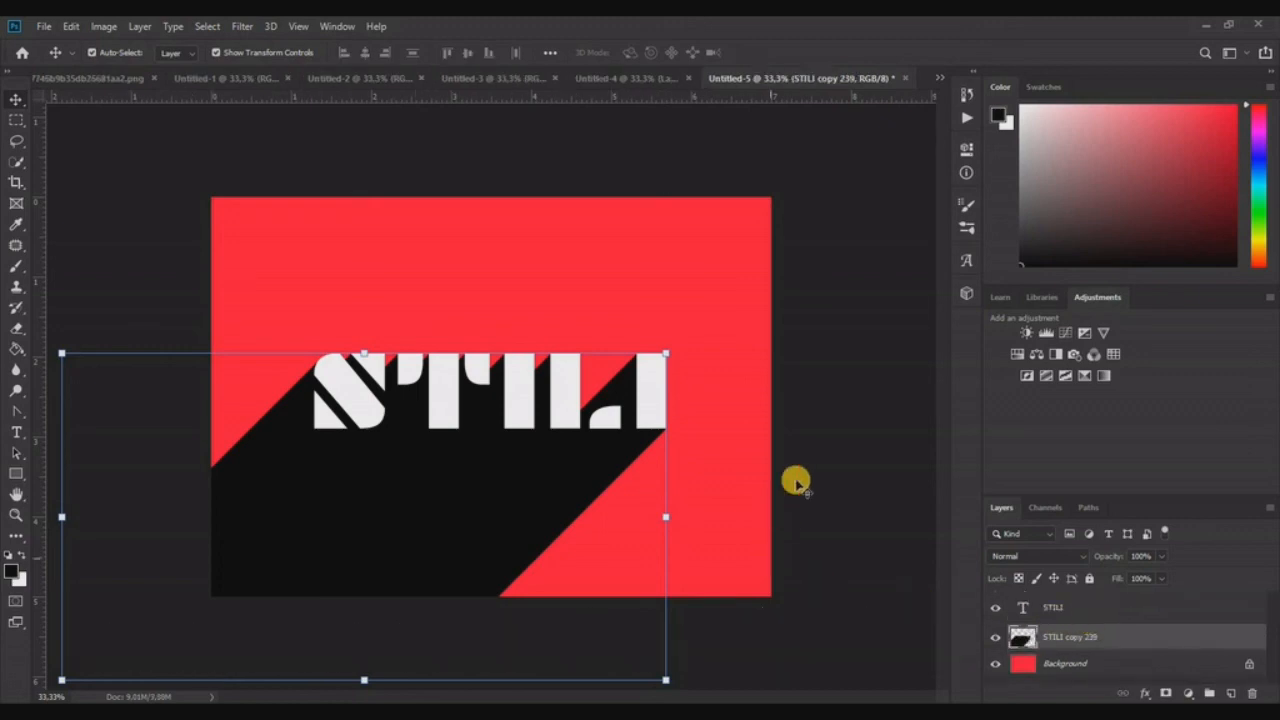
click(783, 457)
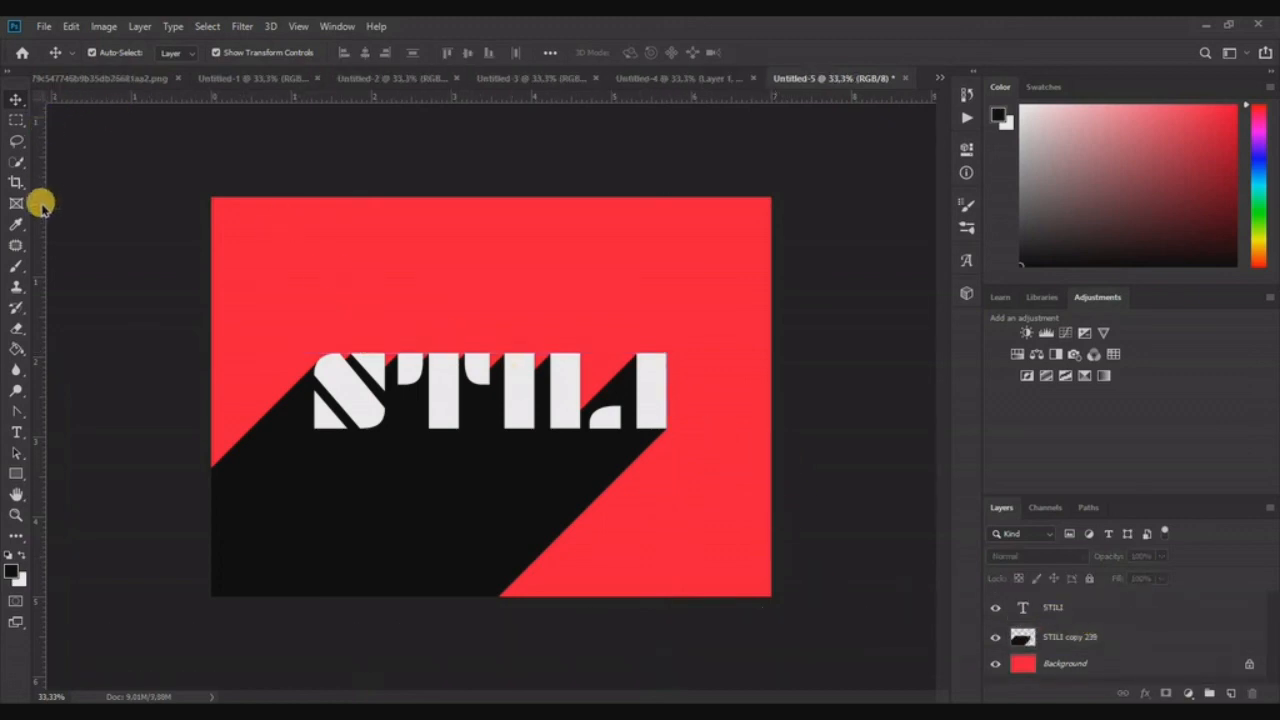
Fill the merged shadow layer with dark red using the Paint Bucket, refill it a deeper shade, and pick an even darker red
click(16, 346)
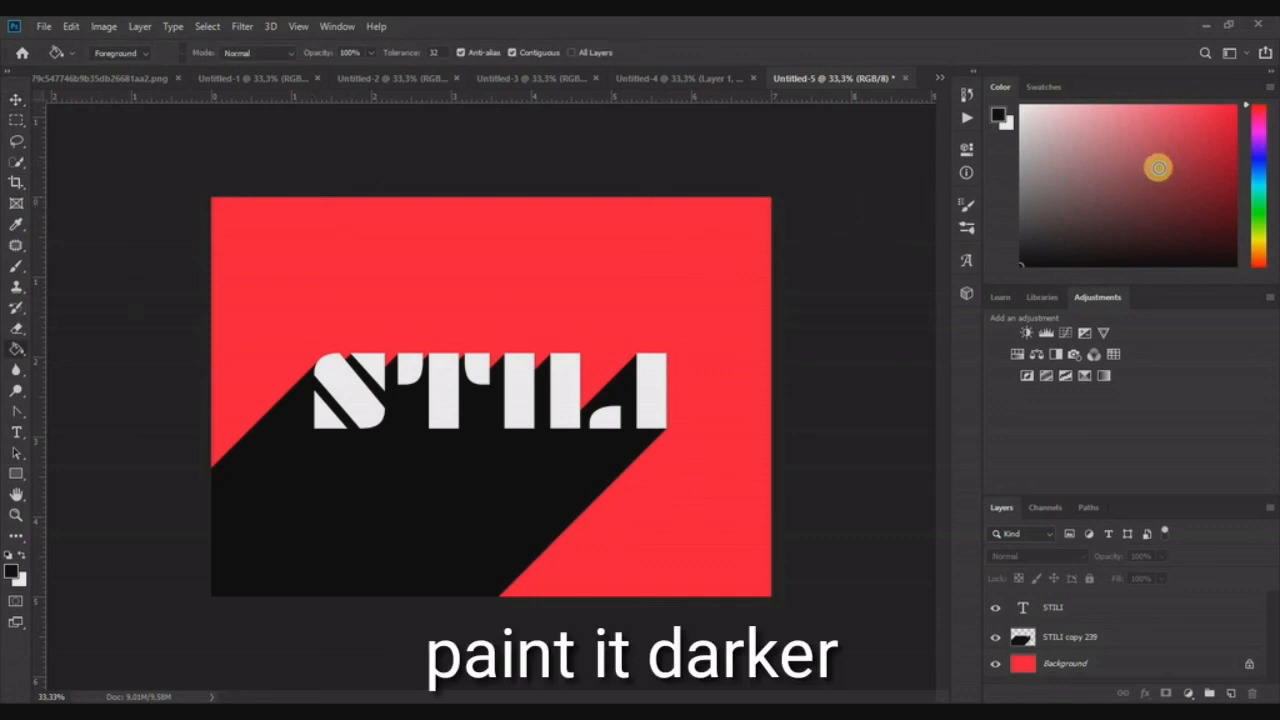
drag(1157, 163, 1249, 177)
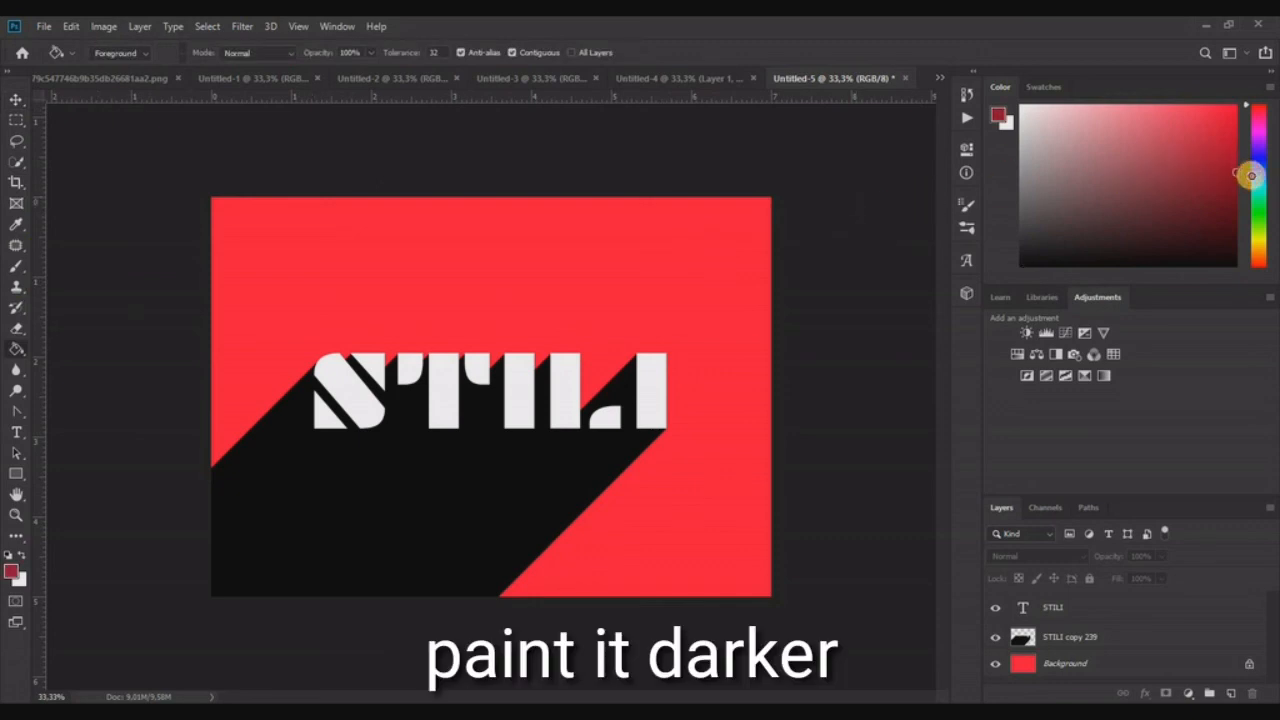
click(478, 524)
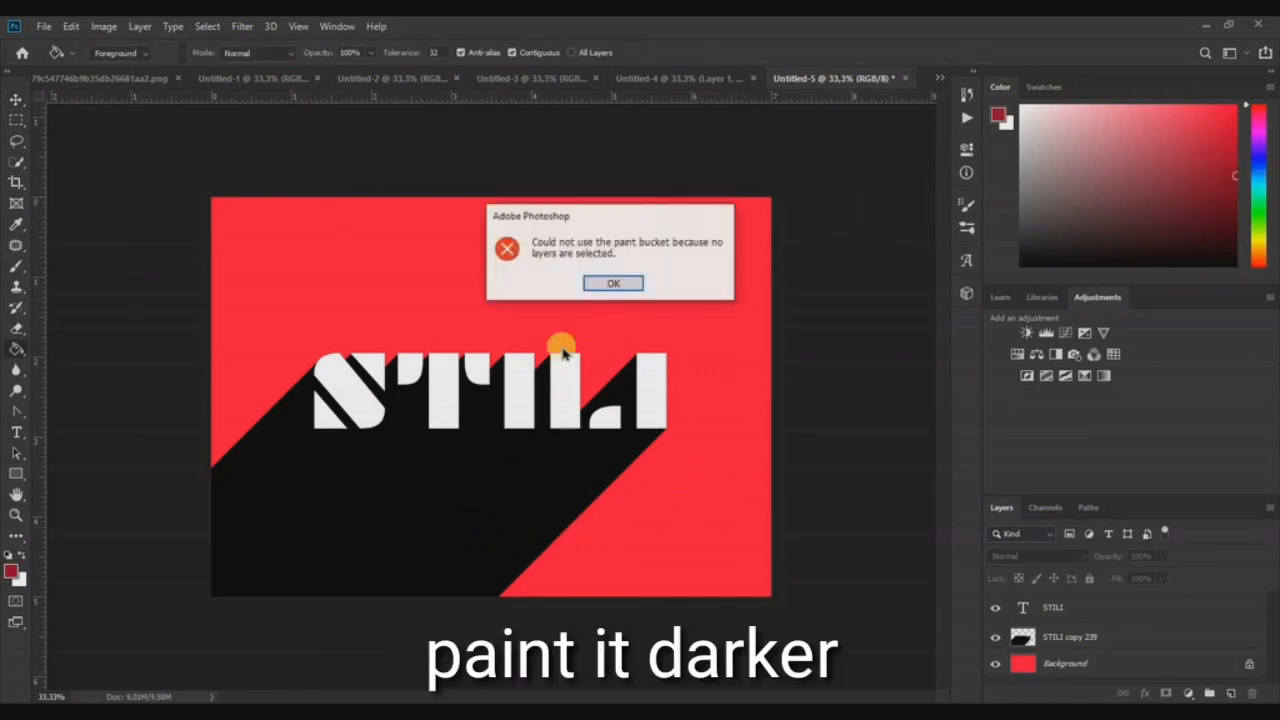
click(616, 284)
click(1100, 642)
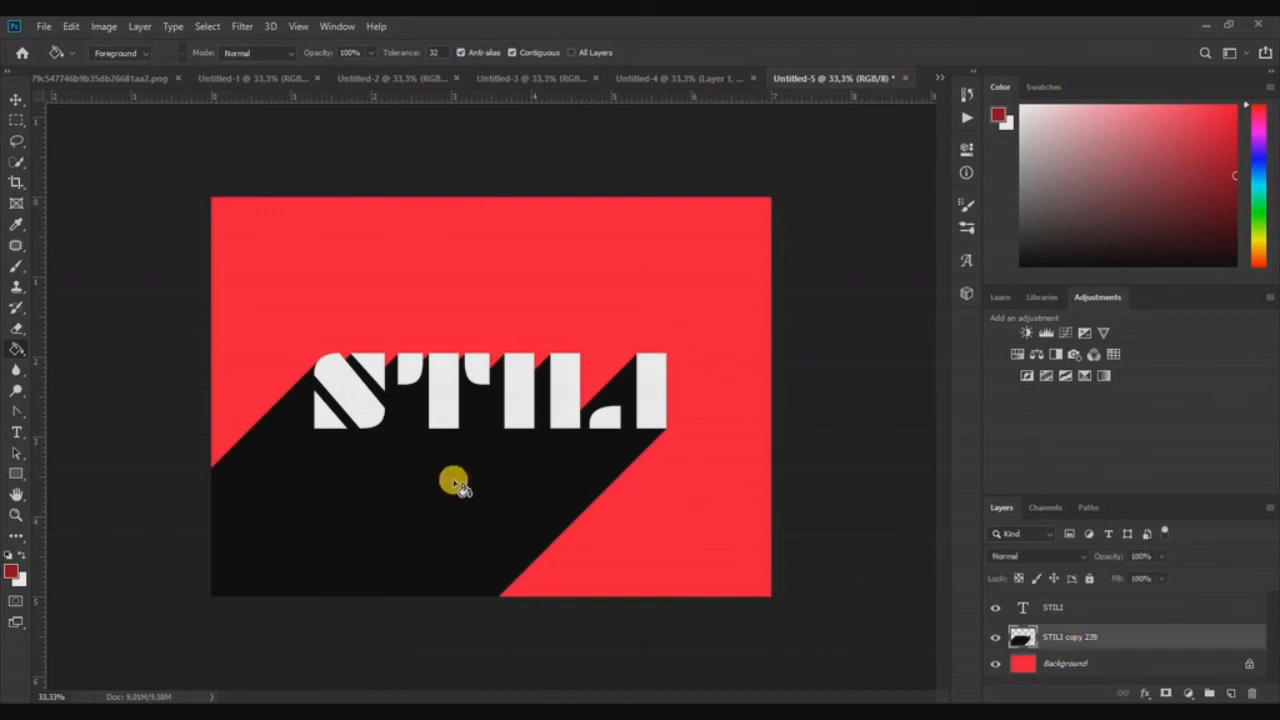
click(421, 481)
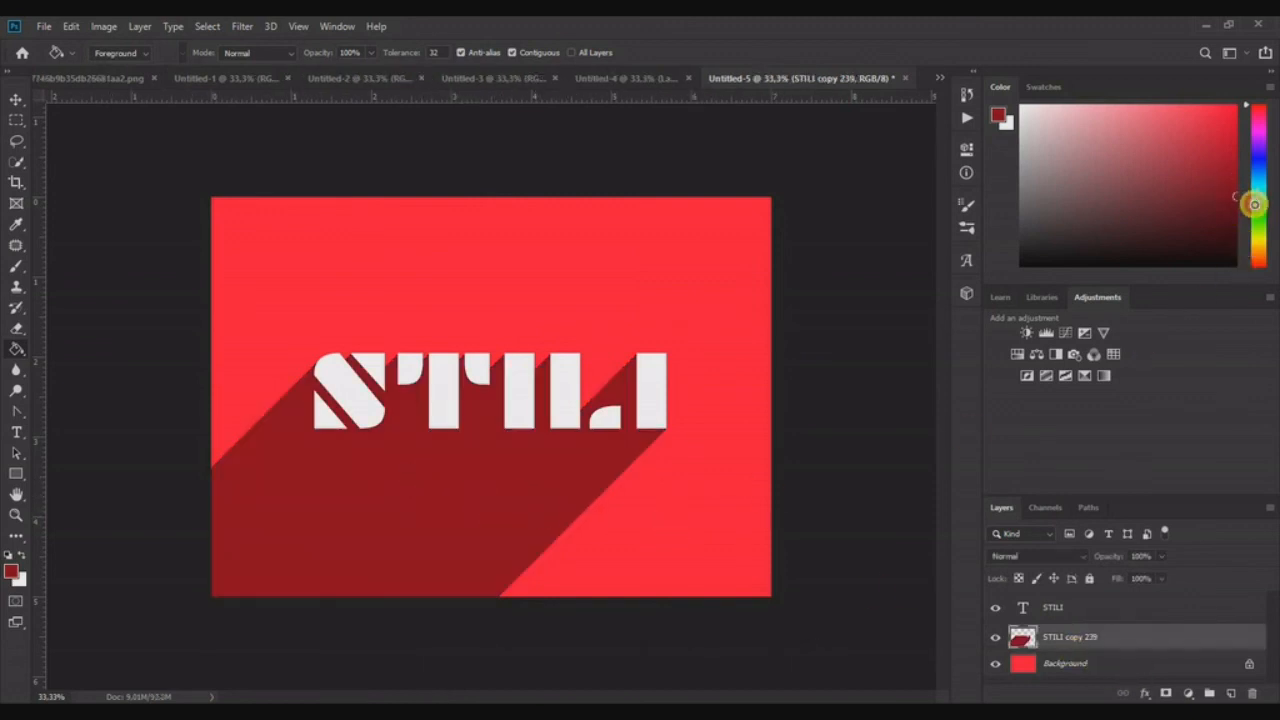
click(490, 503)
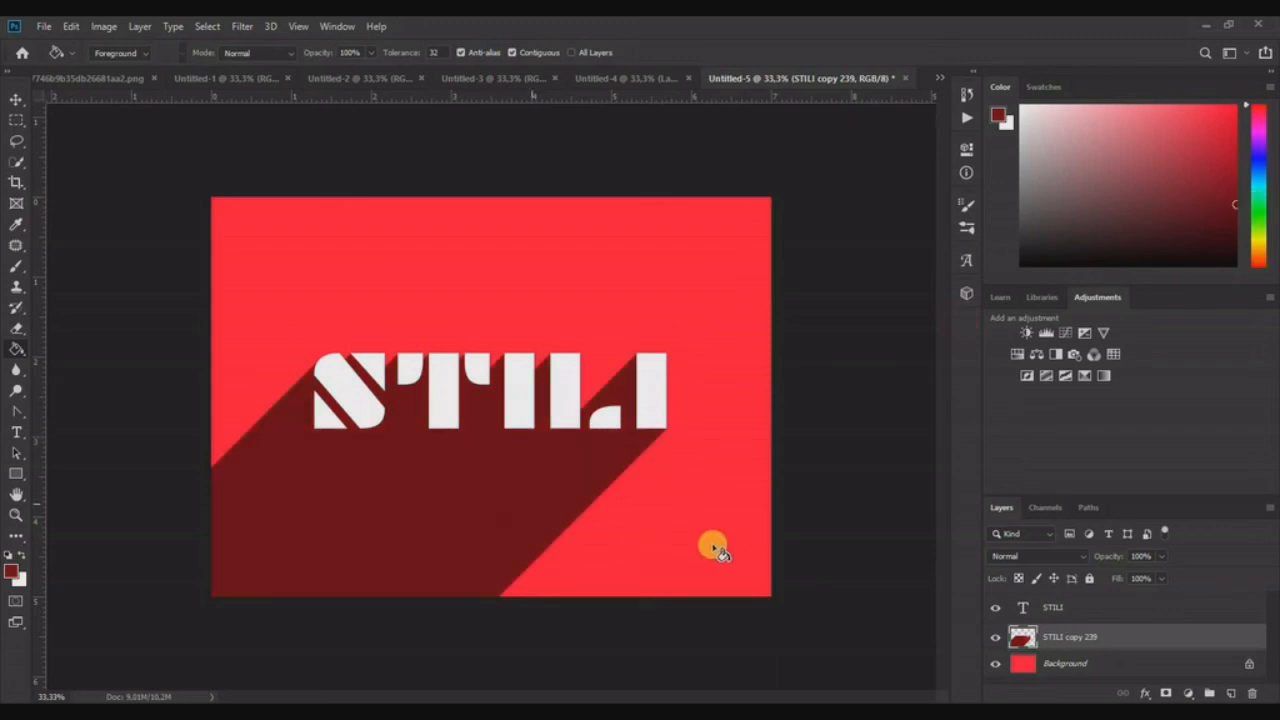
click(1240, 214)
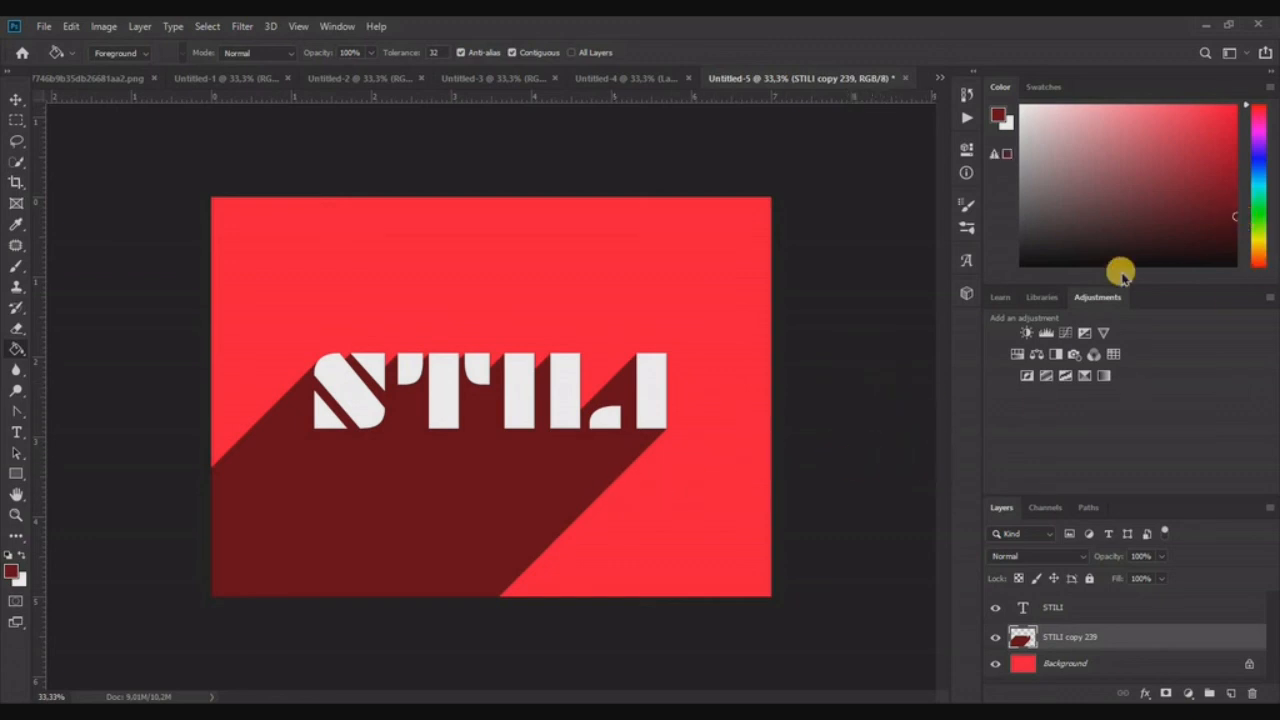